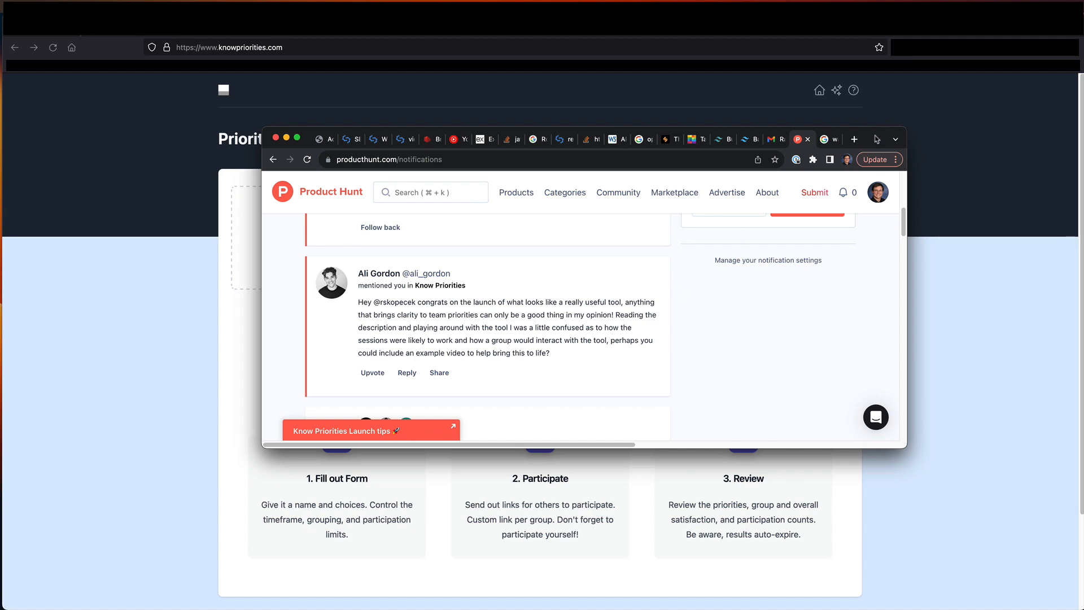
Move the Product Hunt window out of the way and open the form for creating a new free prioritization
{"action": "left_click_drag", "start_coordinate": [877, 140], "coordinate": [0, 128]}
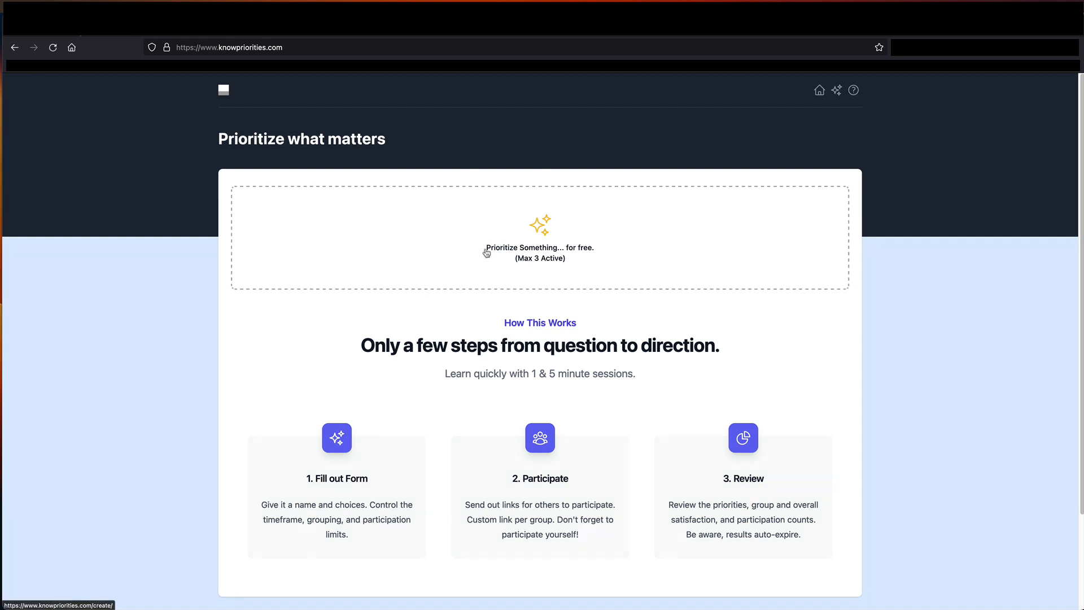
{"action": "left_click", "coordinate": [562, 267]}
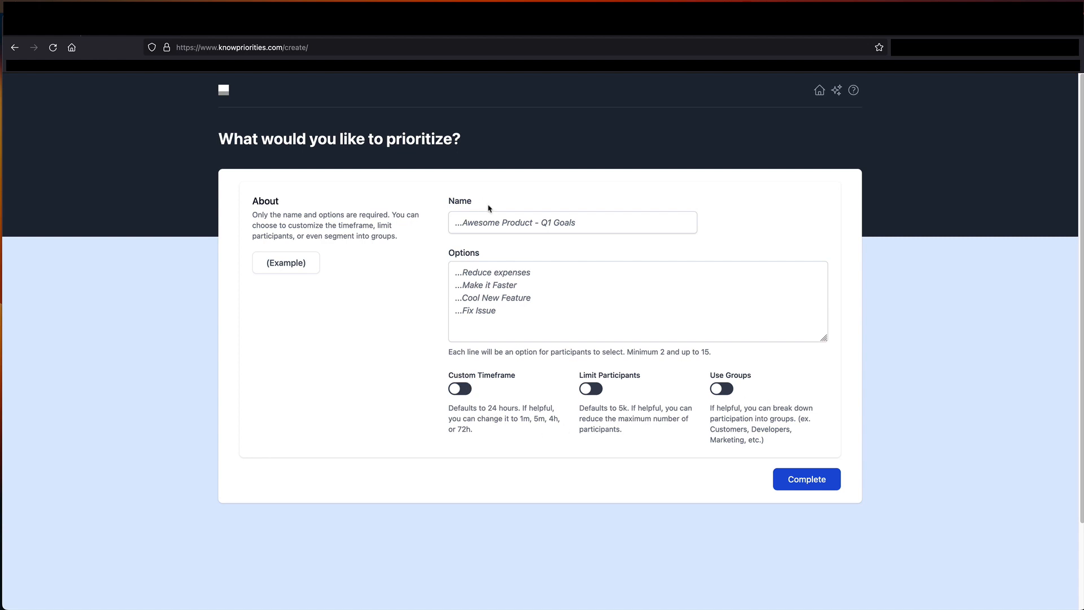
{"action": "left_click", "coordinate": [473, 224]}
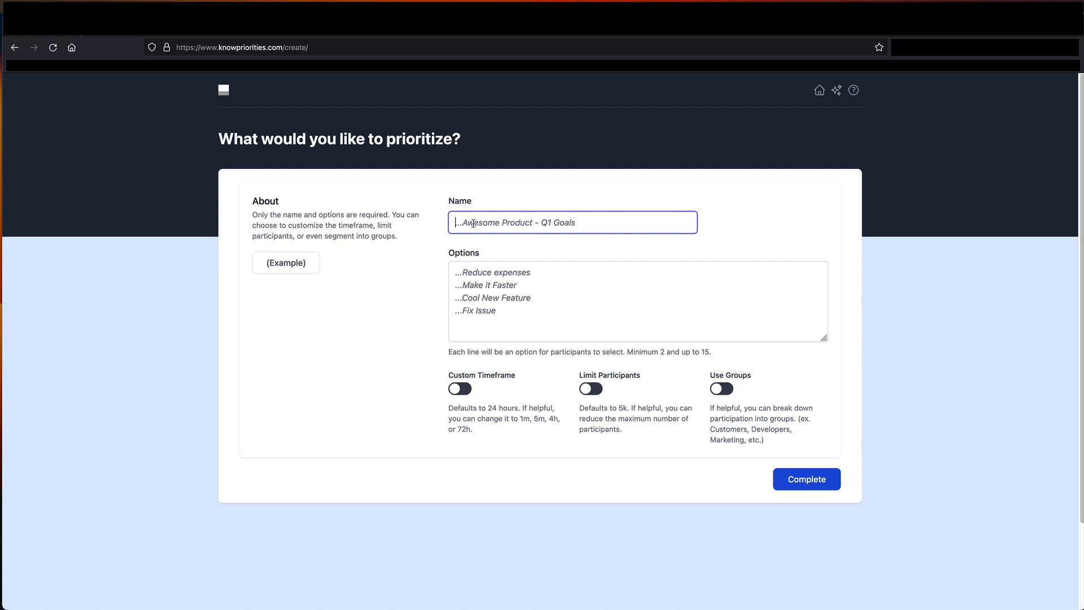
{"action": "left_click", "coordinate": [469, 273]}
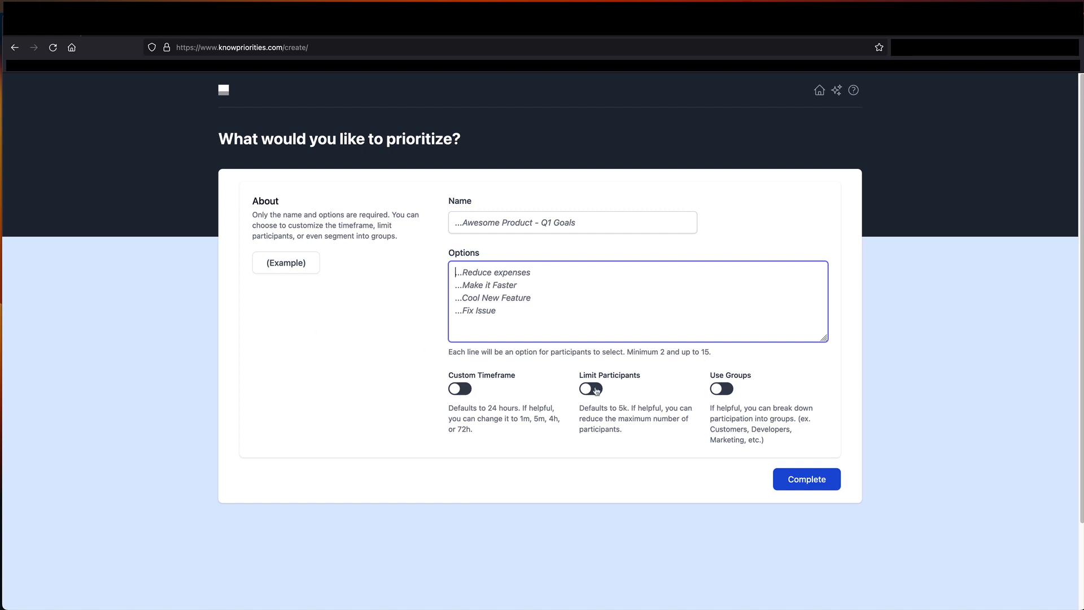
Turn on the custom timeframe to view its duration choices, and turn it off again
{"action": "left_click", "coordinate": [461, 388]}
{"action": "scroll", "coordinate": [388, 393], "scroll_direction": "down", "scroll_amount": 2}
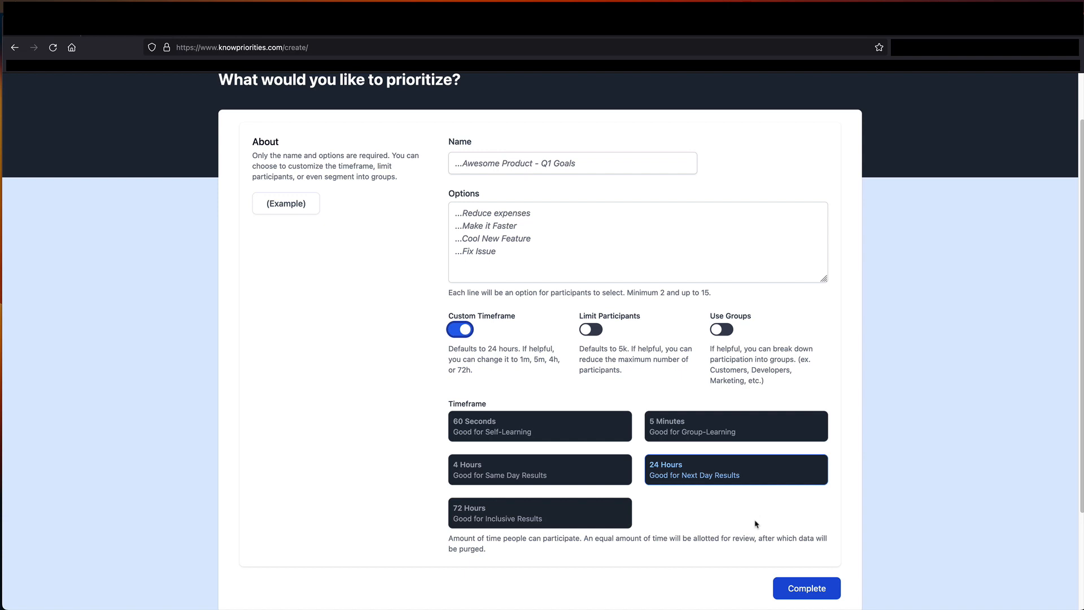
{"action": "left_click", "coordinate": [467, 333]}
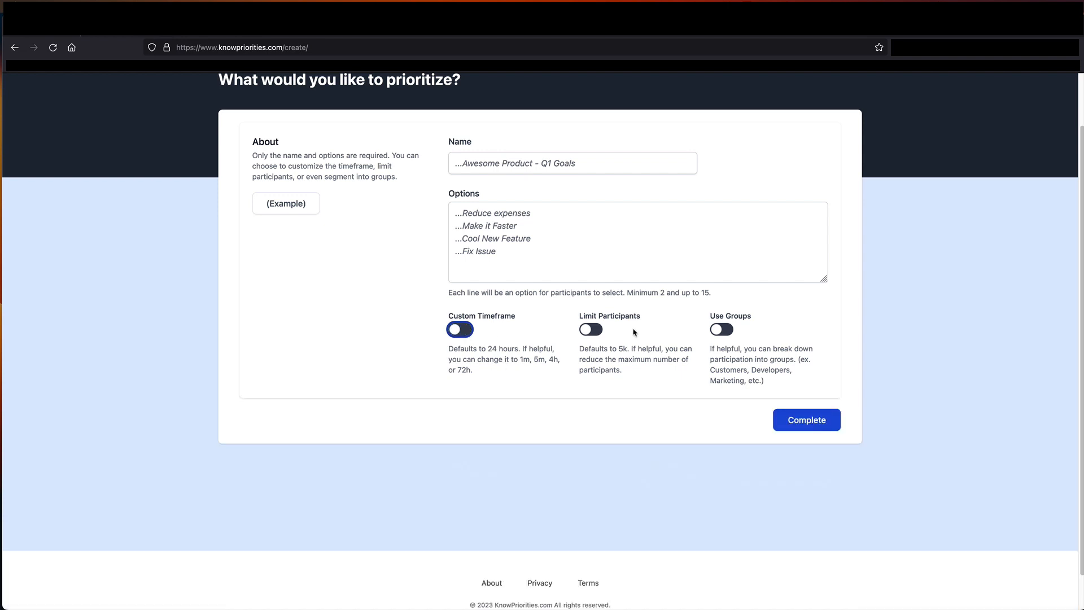
Turn on the participant limit, enter 50 as the maximum number, and turn the limit off again
{"action": "left_click", "coordinate": [590, 330]}
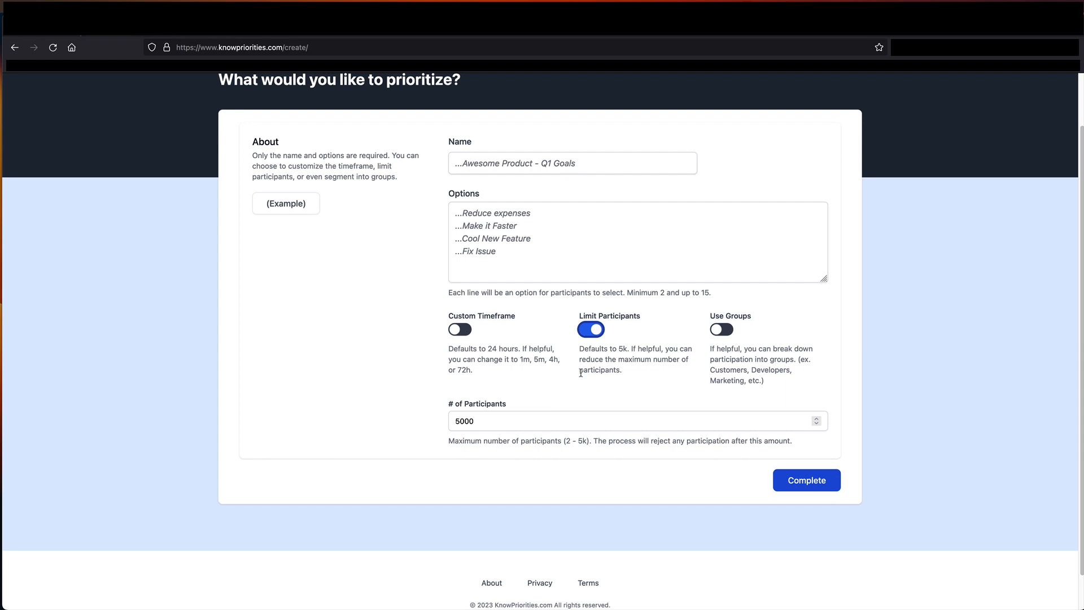
{"action": "double_click", "coordinate": [477, 421]}
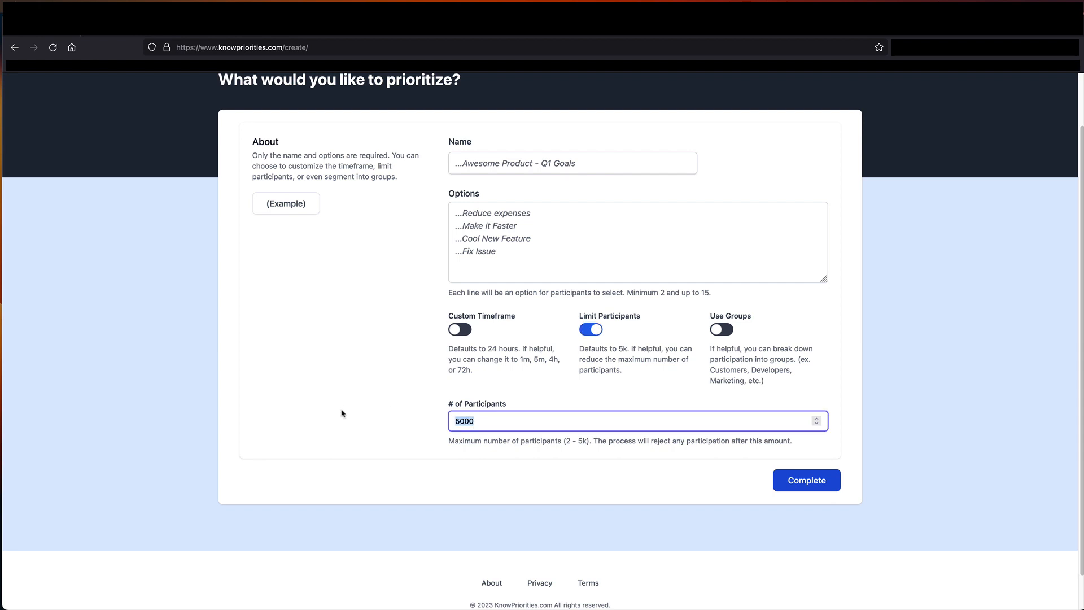
{"action": "type", "text": "50"}
{"action": "left_click", "coordinate": [591, 329]}
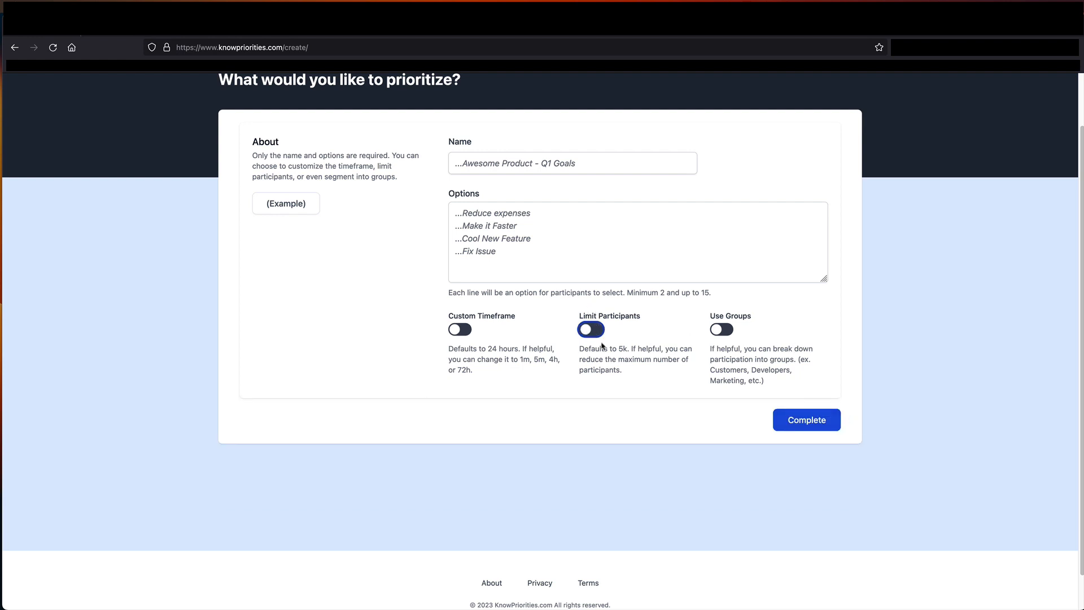
Turn on groups to view the group name and volume settings, and turn groups off again
{"action": "left_click", "coordinate": [725, 331]}
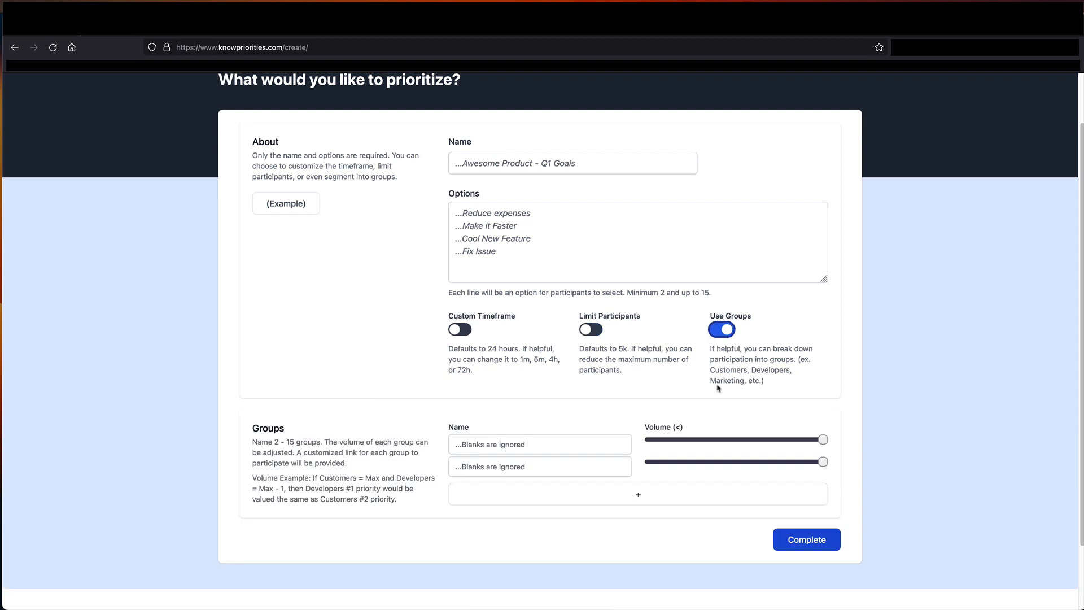
{"action": "left_click", "coordinate": [472, 446]}
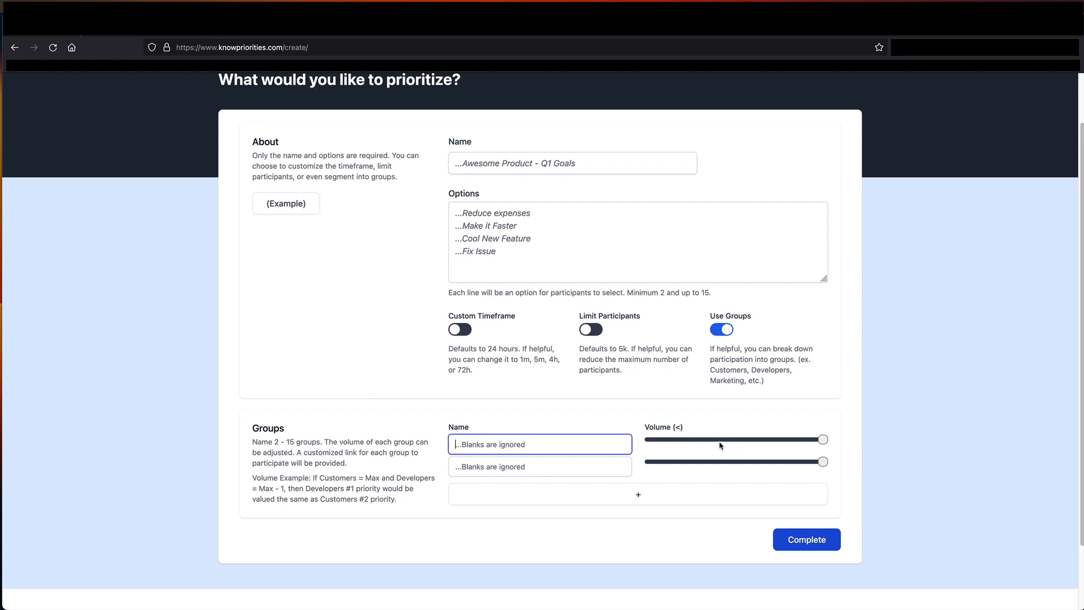
{"action": "left_click", "coordinate": [713, 331]}
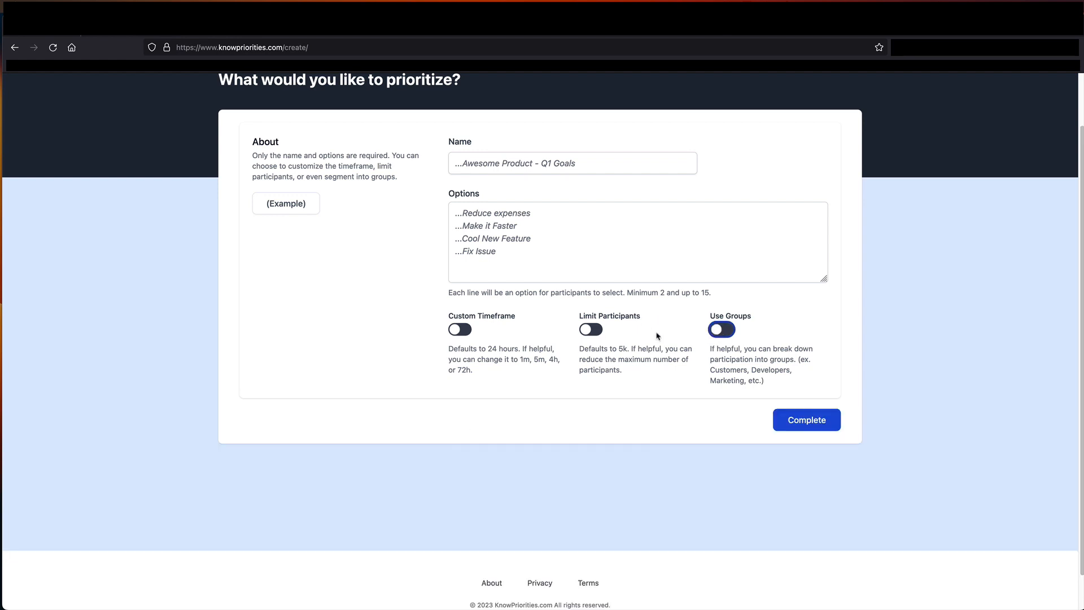
Fill the form with the built-in example and look over its Employees, Partners and Customers groups
{"action": "left_click", "coordinate": [280, 207]}
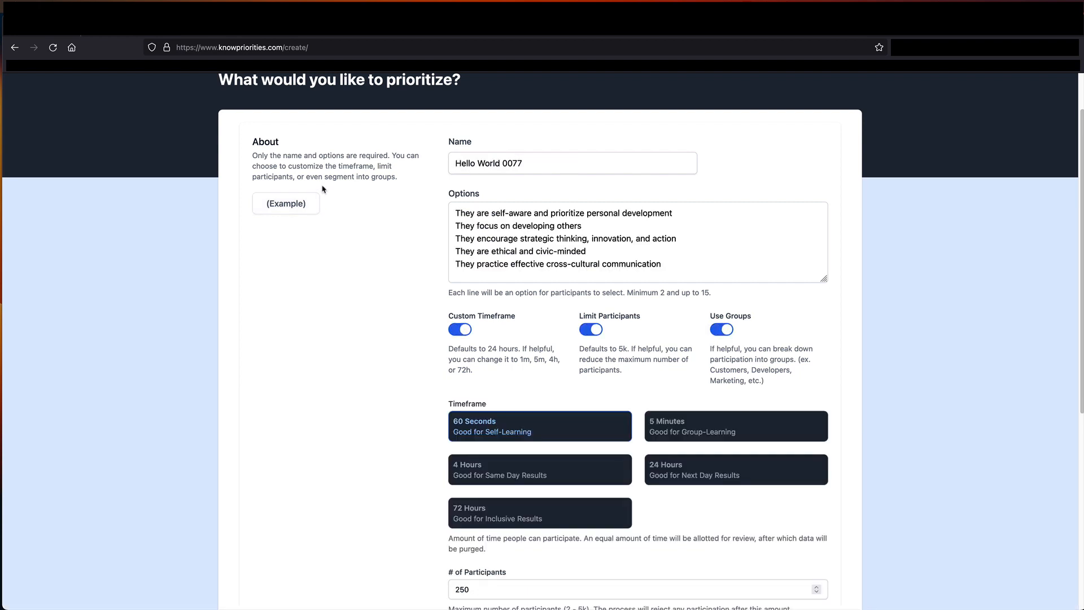
{"action": "left_click", "coordinate": [305, 204]}
{"action": "scroll", "coordinate": [320, 493], "scroll_direction": "down", "scroll_amount": 2}
{"action": "scroll", "coordinate": [320, 492], "scroll_direction": "down", "scroll_amount": 5}
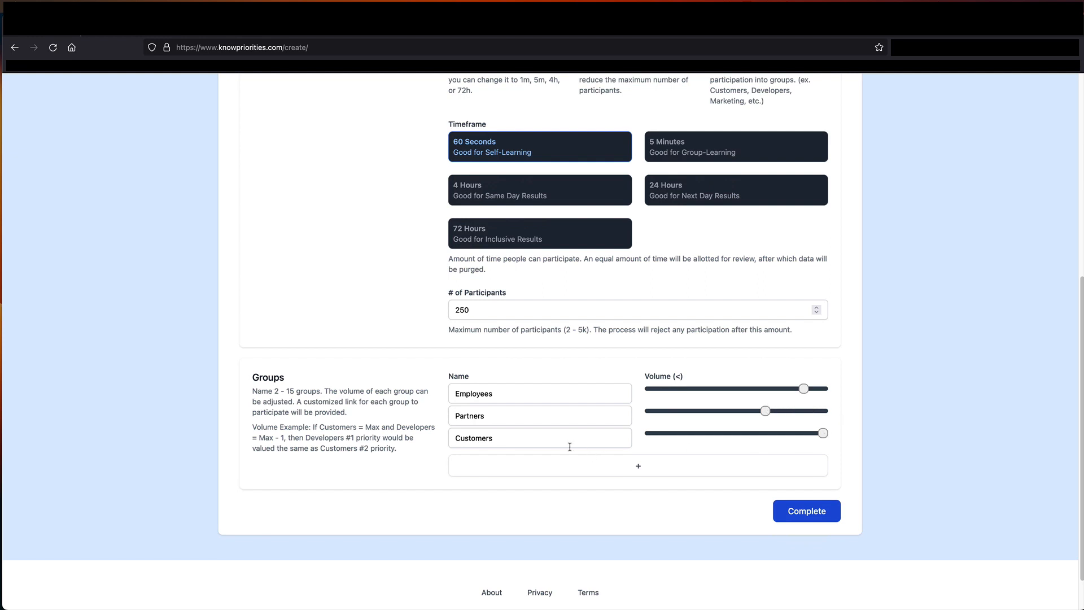
{"action": "double_click", "coordinate": [491, 440]}
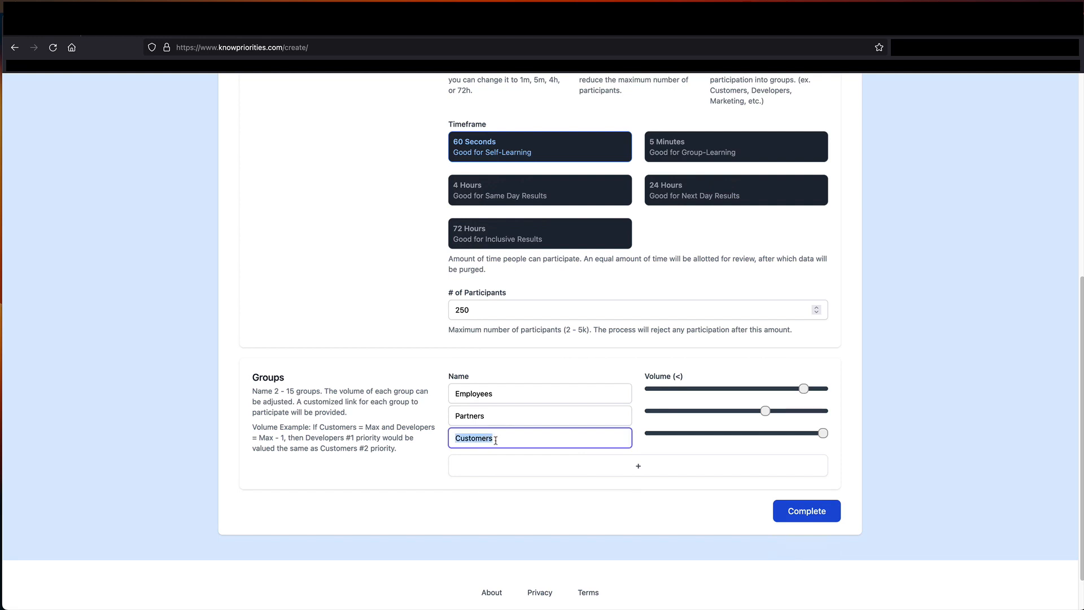
{"action": "left_click", "coordinate": [498, 396]}
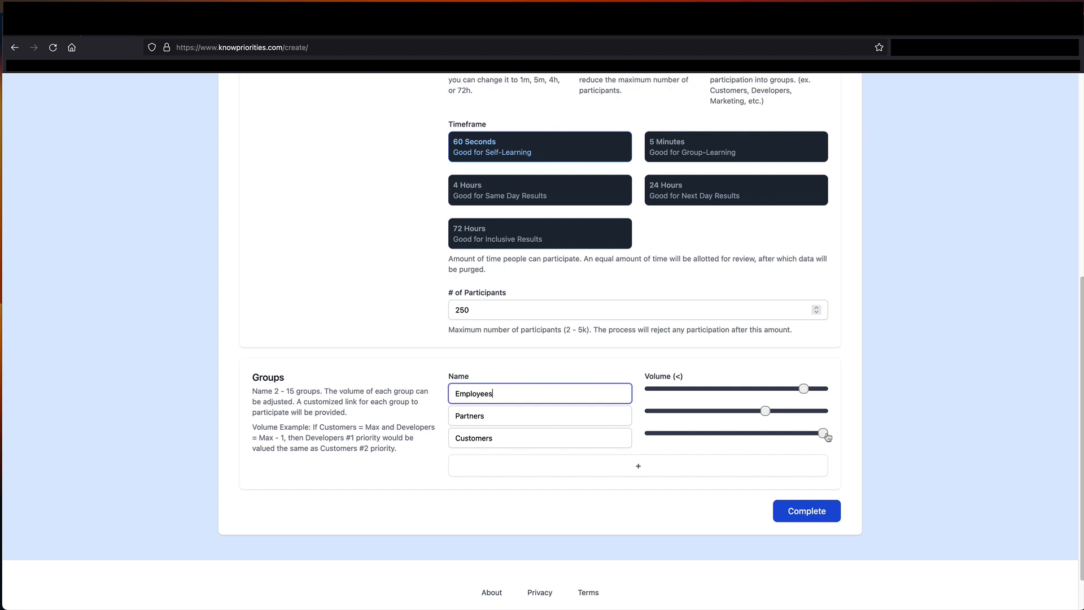
{"action": "left_click", "coordinate": [533, 440]}
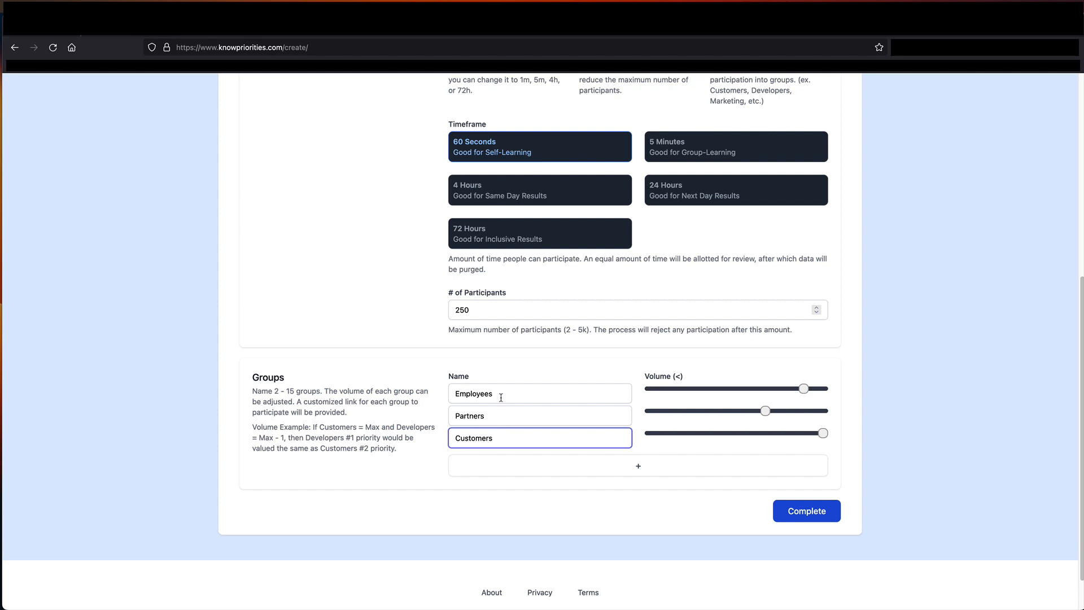
Refill the form with fresh example data and complete it to create the prioritization session
{"action": "scroll", "coordinate": [303, 367], "scroll_direction": "up", "scroll_amount": 6}
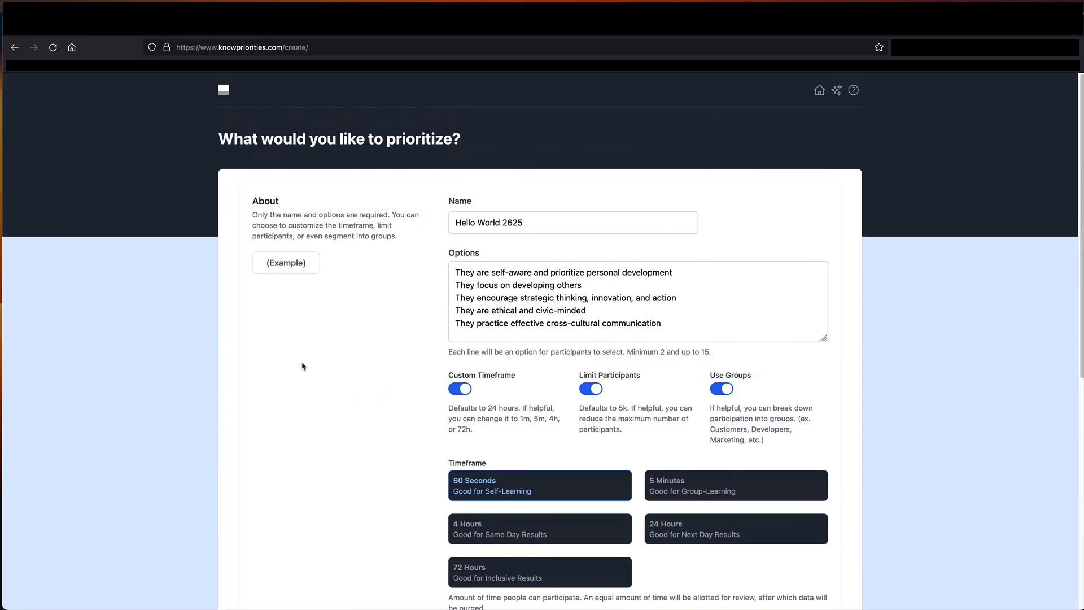
{"action": "left_click", "coordinate": [286, 262]}
{"action": "scroll", "coordinate": [418, 491], "scroll_direction": "down", "scroll_amount": 1}
{"action": "scroll", "coordinate": [418, 493], "scroll_direction": "down", "scroll_amount": 3}
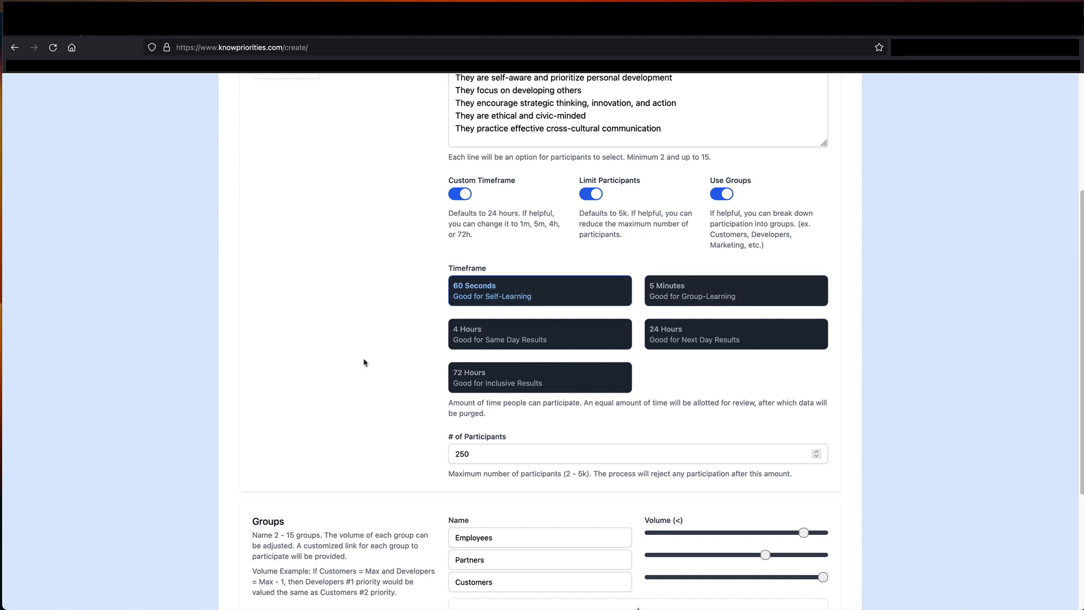
{"action": "scroll", "coordinate": [365, 362], "scroll_direction": "down", "scroll_amount": 1}
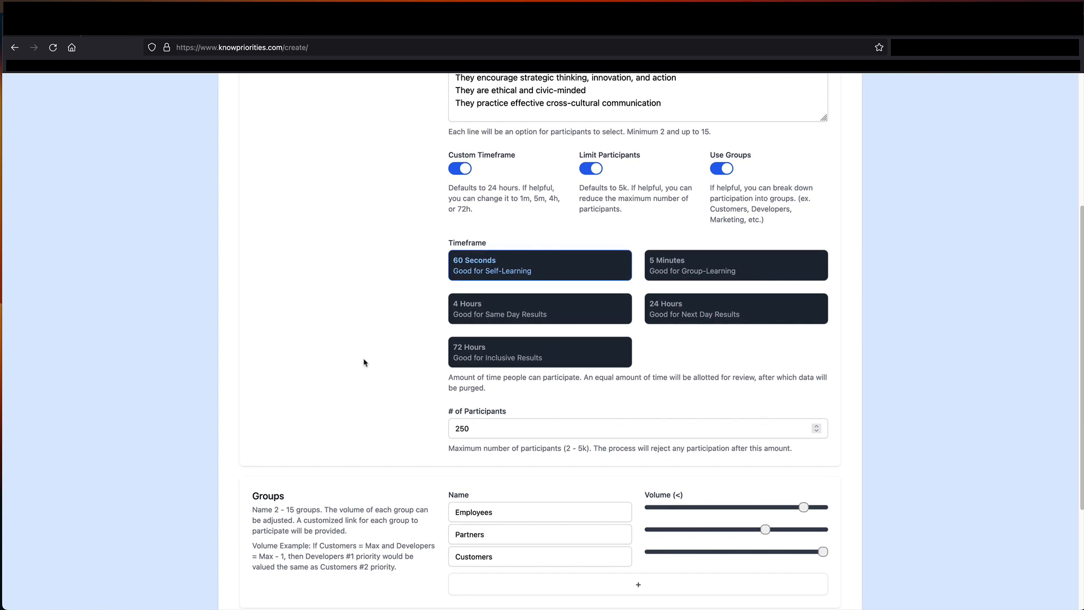
{"action": "scroll", "coordinate": [364, 362], "scroll_direction": "down", "scroll_amount": 2}
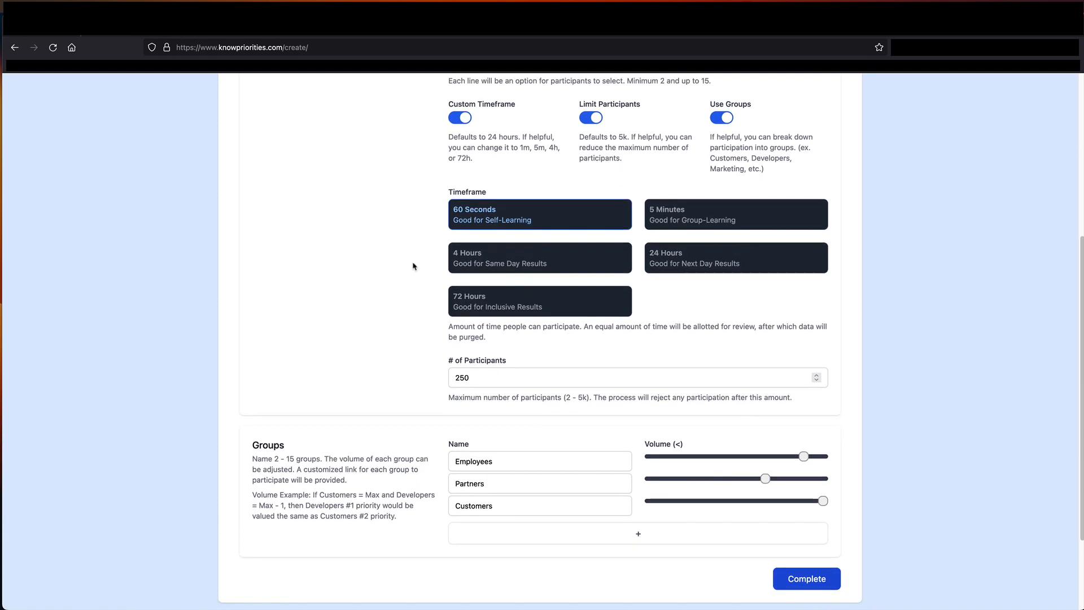
{"action": "scroll", "coordinate": [435, 466], "scroll_direction": "down", "scroll_amount": 4}
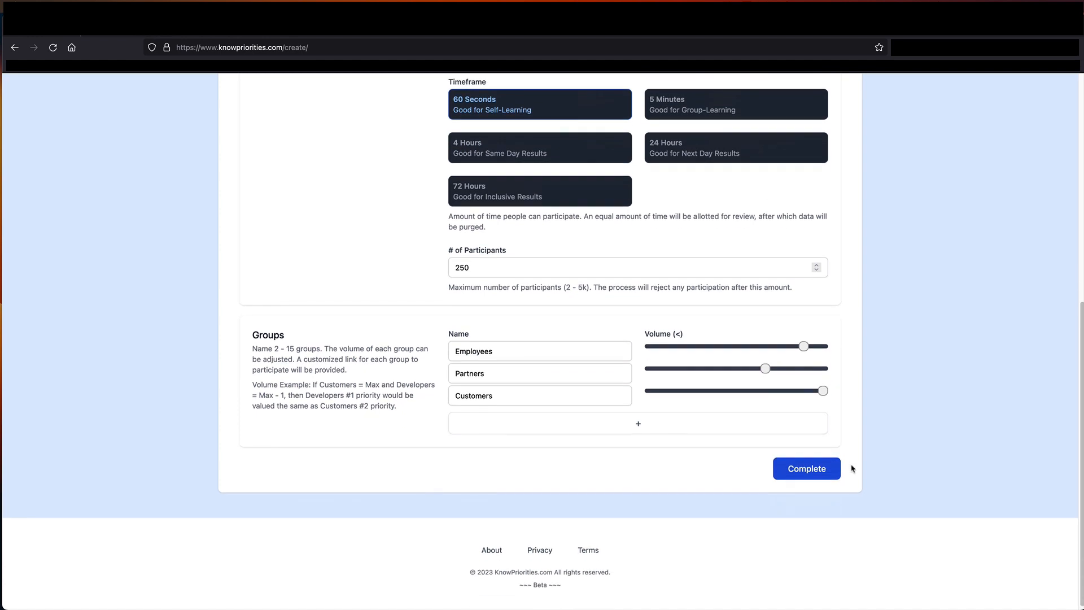
{"action": "left_click", "coordinate": [806, 471]}
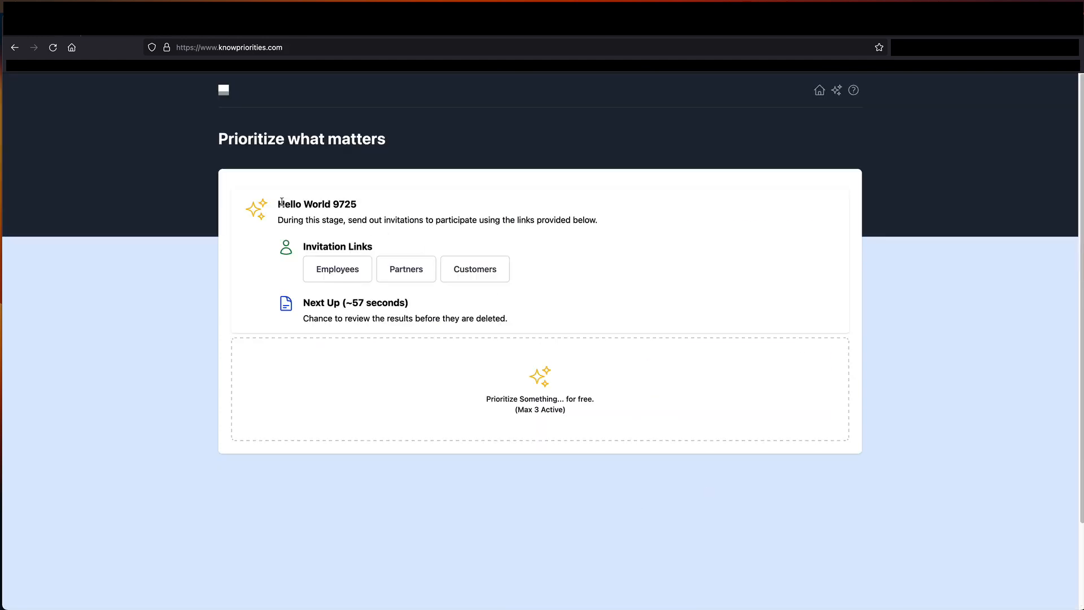
Read through the new session's invitation links and the countdown to its next stage
{"action": "left_click_drag", "start_coordinate": [285, 201], "coordinate": [598, 307]}
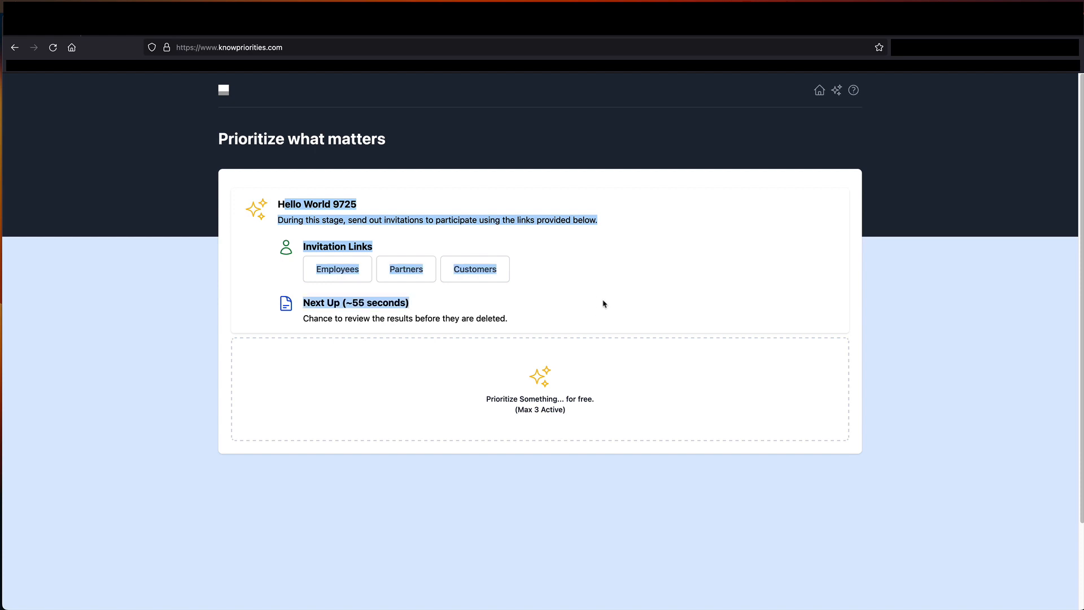
{"action": "left_click", "coordinate": [632, 226]}
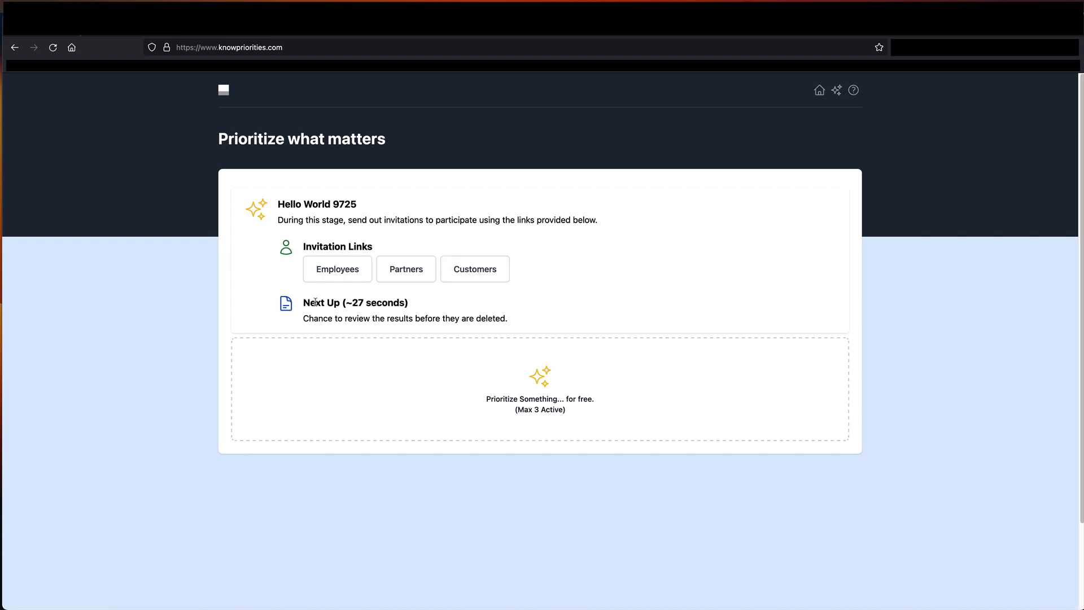
{"action": "left_click_drag", "start_coordinate": [311, 303], "coordinate": [406, 304]}
{"action": "left_click", "coordinate": [370, 309]}
Participate through the Customers invitation, submitting "They focus on developing others", "They are ethical and civic-minded" and "They encourage strategic thinking, innovation, and action" in that order
{"action": "left_click", "coordinate": [469, 276]}
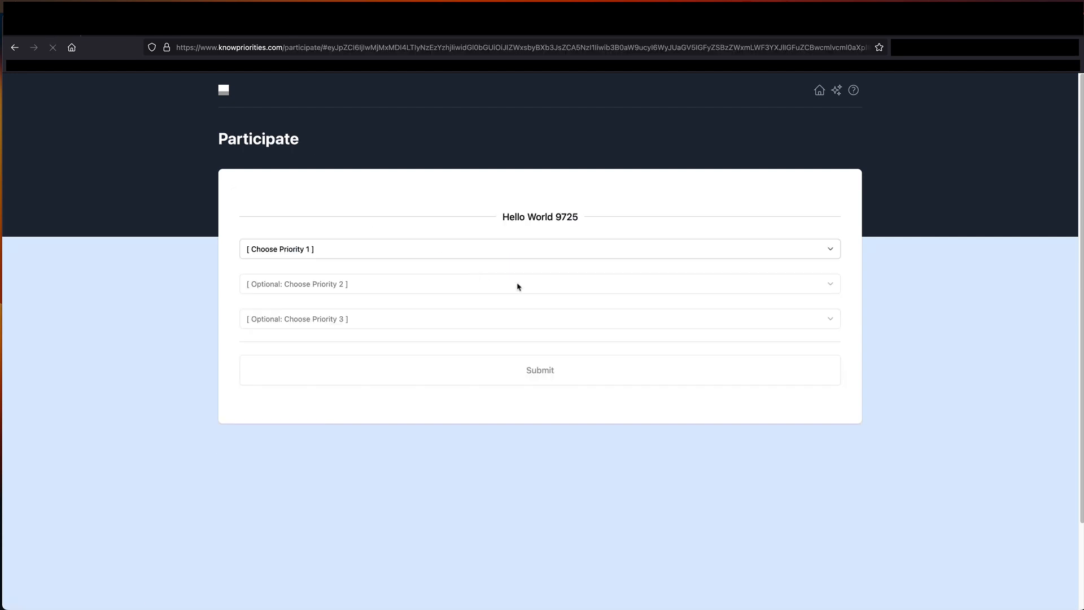
{"action": "left_click", "coordinate": [433, 255]}
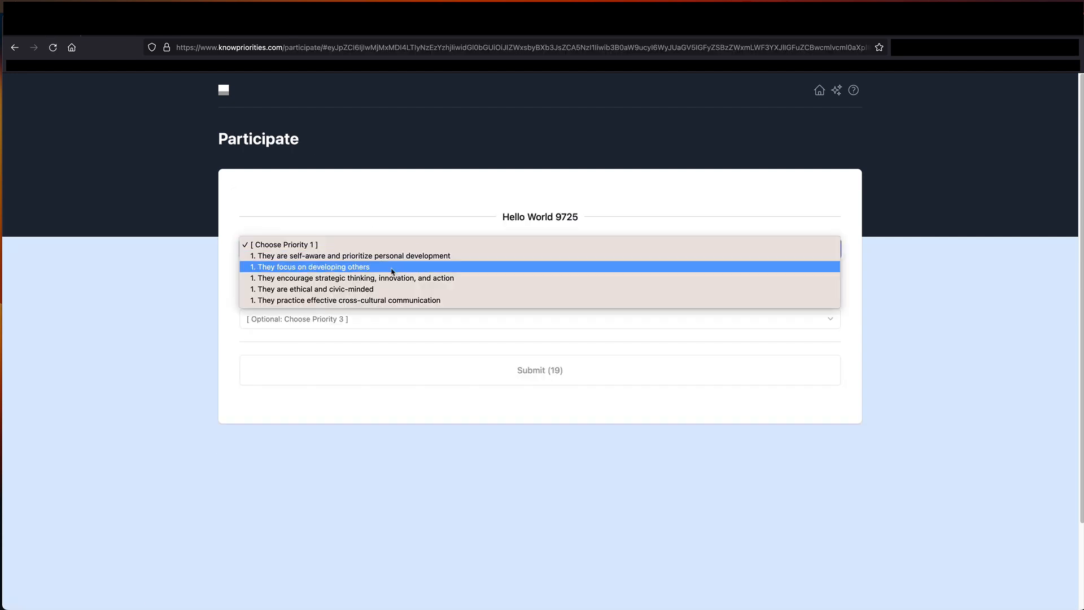
{"action": "left_click", "coordinate": [398, 266]}
{"action": "left_click", "coordinate": [395, 284]}
{"action": "left_click", "coordinate": [398, 312]}
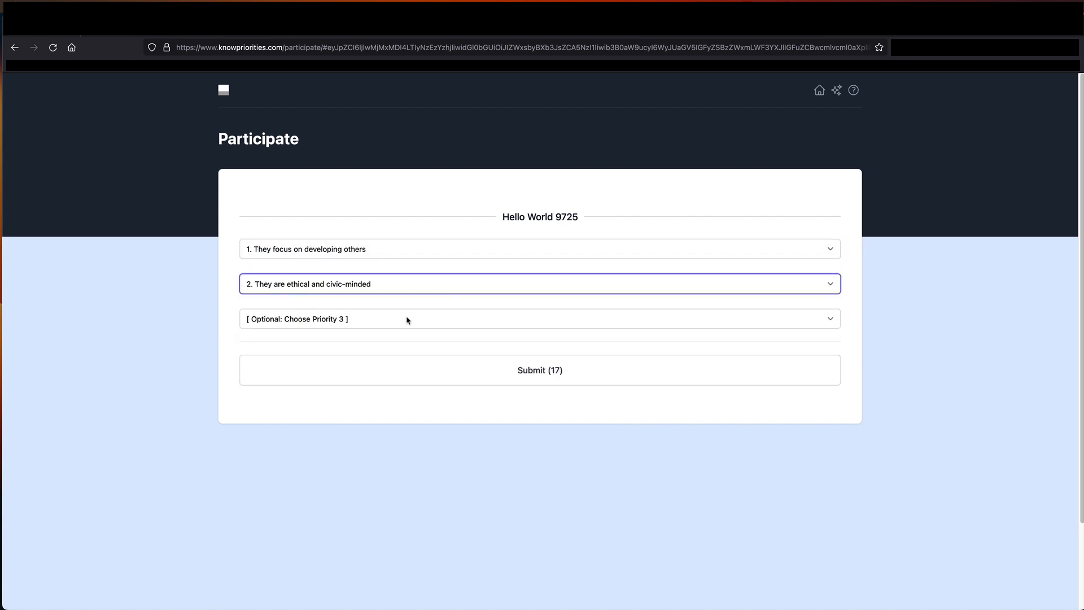
{"action": "left_click", "coordinate": [407, 318]}
{"action": "left_click", "coordinate": [402, 337]}
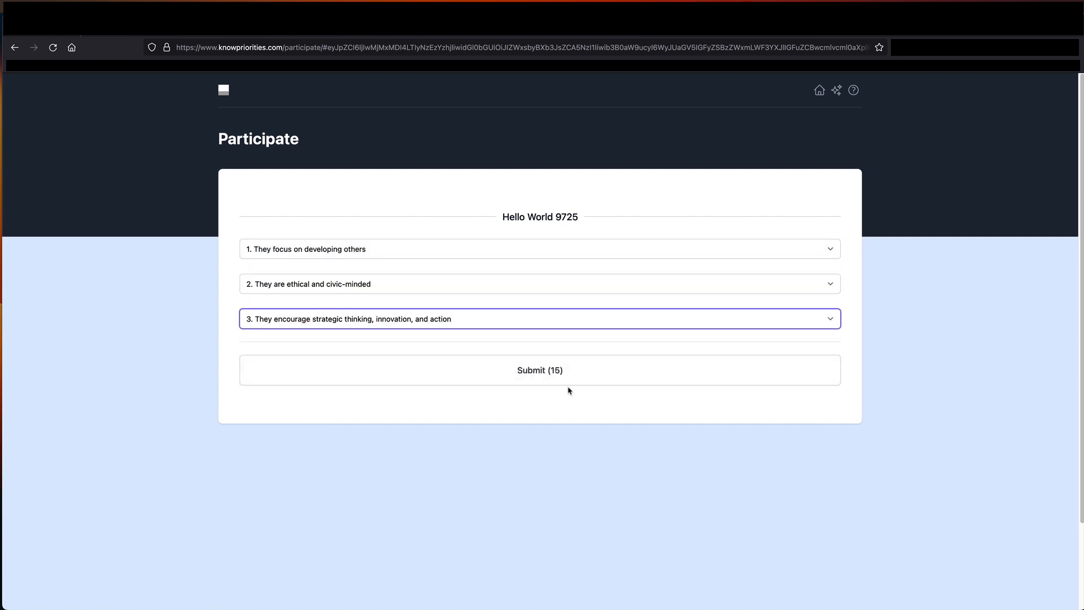
{"action": "left_click", "coordinate": [557, 377]}
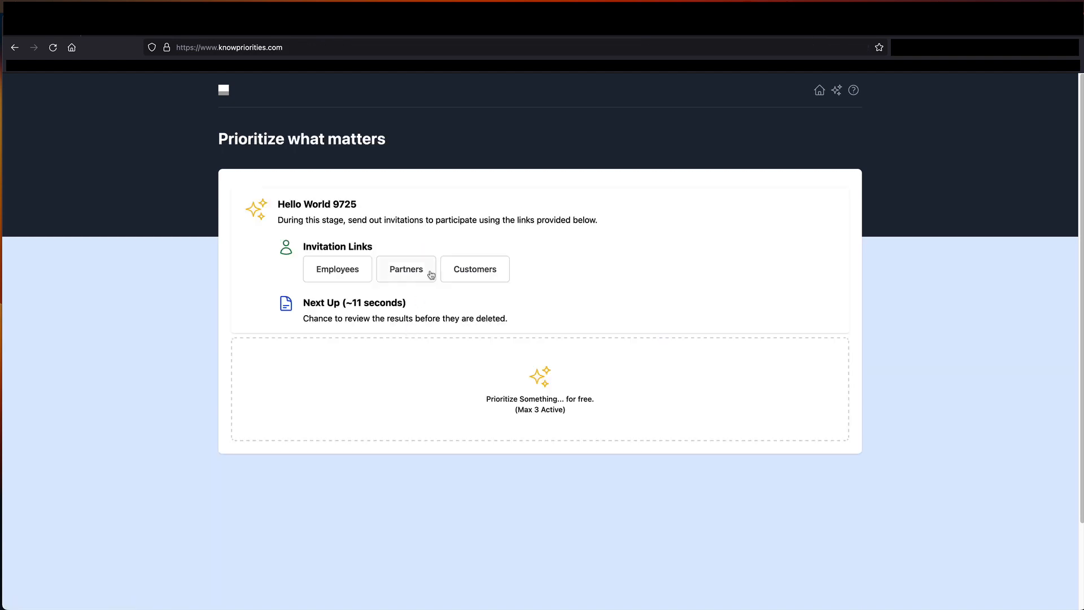
Copy the session's Customers invitation link for sharing
{"action": "right_click", "coordinate": [476, 269]}
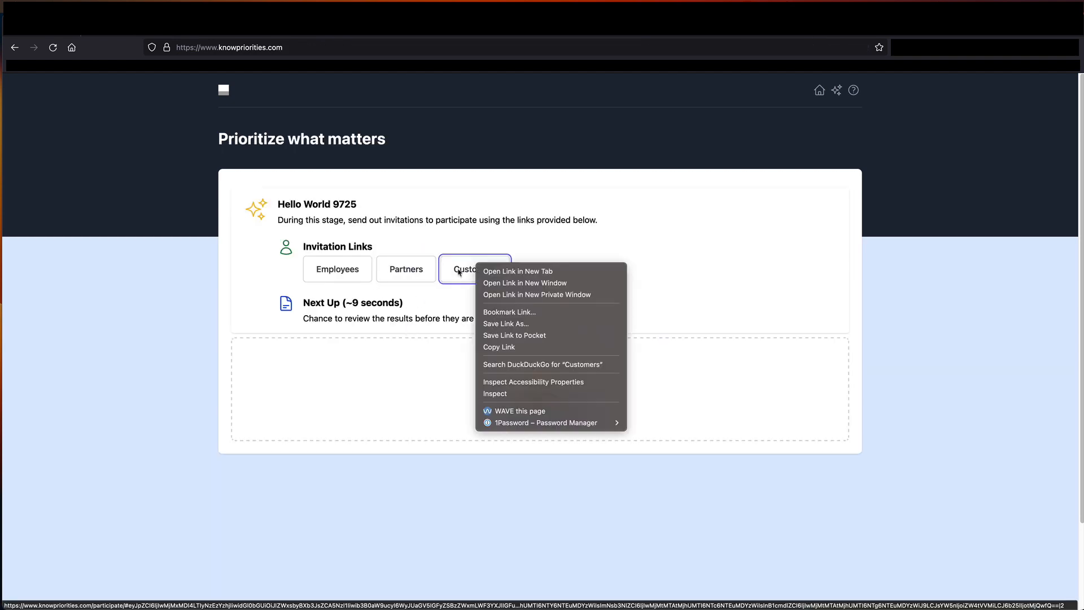
{"action": "left_click", "coordinate": [513, 351]}
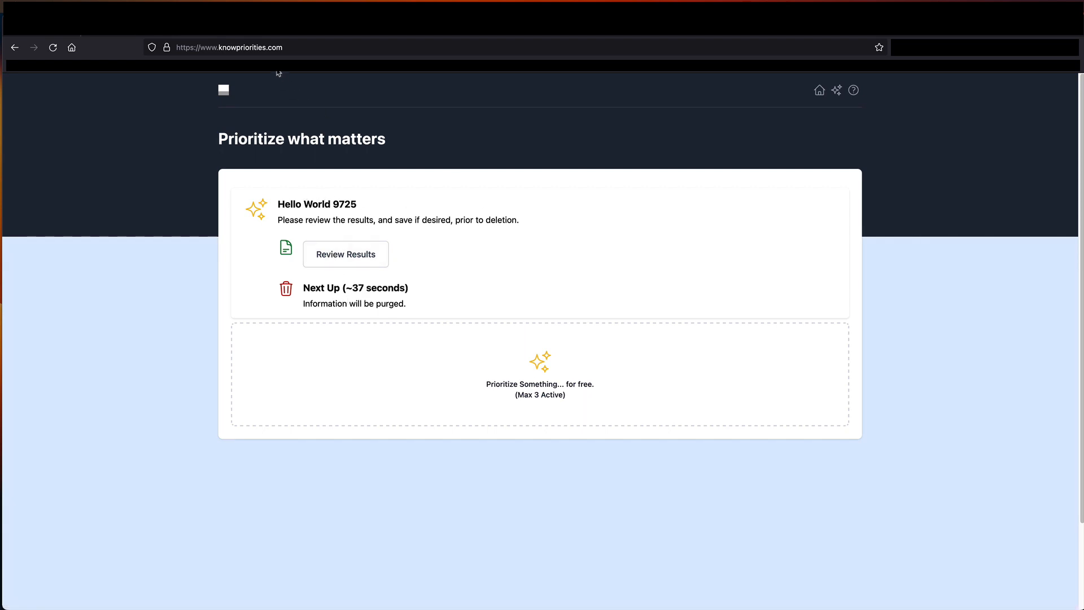
Open the results of the Hello World session and look over the participants, perspectives and satisfaction summary
{"action": "left_click", "coordinate": [333, 256]}
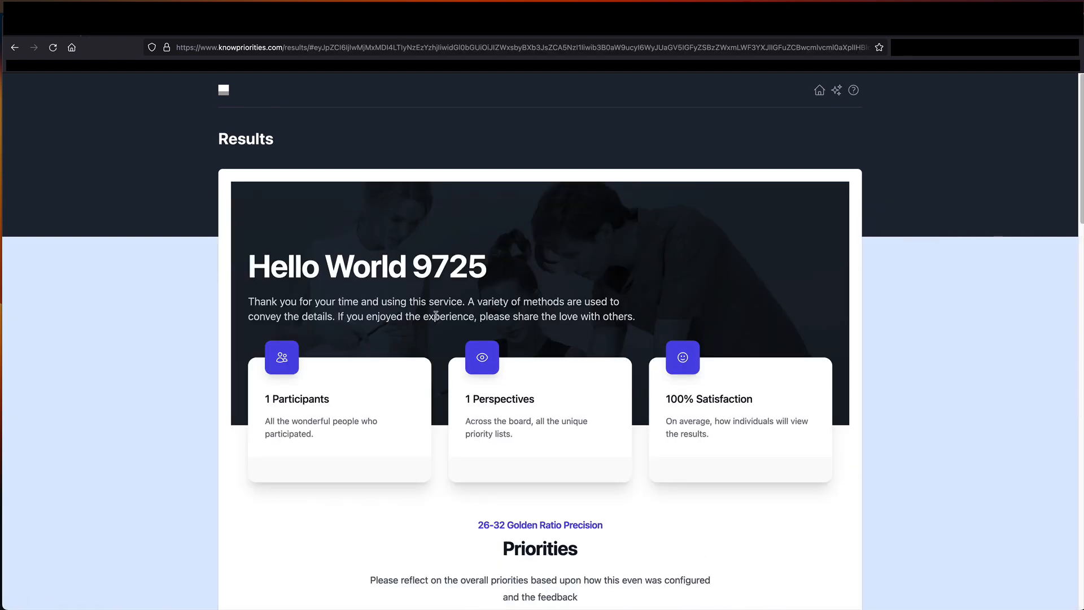
{"action": "left_click_drag", "start_coordinate": [270, 272], "coordinate": [599, 283]}
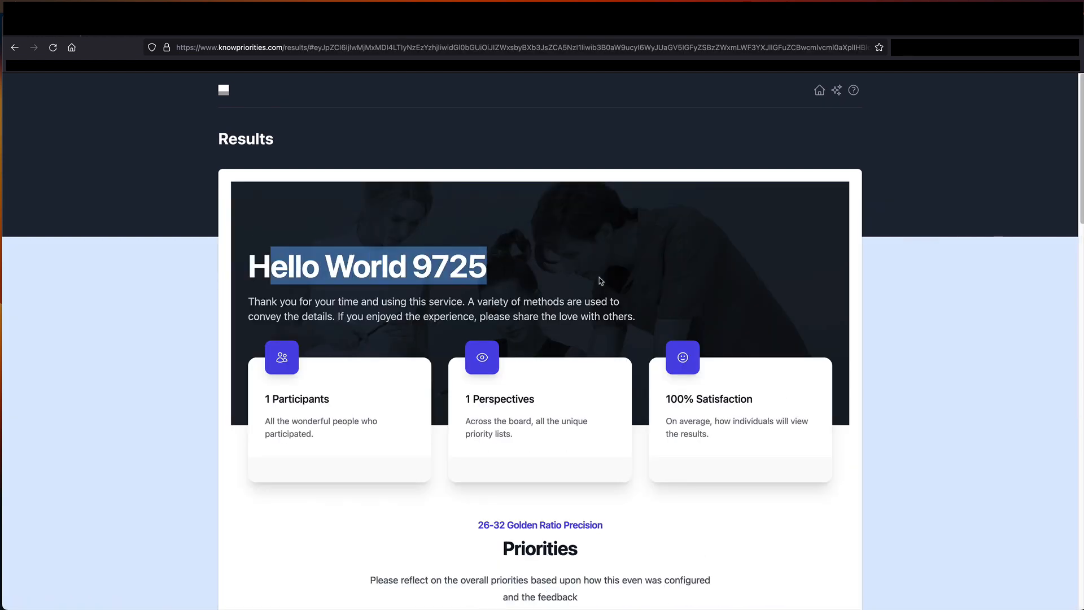
{"action": "scroll", "coordinate": [411, 308], "scroll_direction": "down", "scroll_amount": 2}
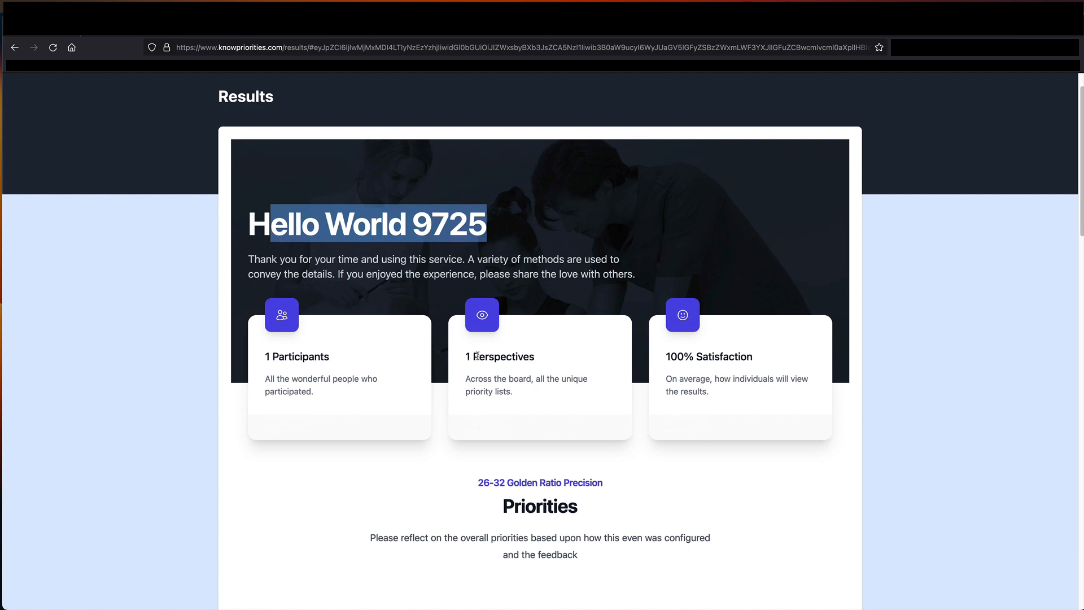
Review the Hello World 9725 results, covering the ranked priorities, the Insights chart and the influence of each group
{"action": "scroll", "coordinate": [669, 359], "scroll_direction": "down", "scroll_amount": 3}
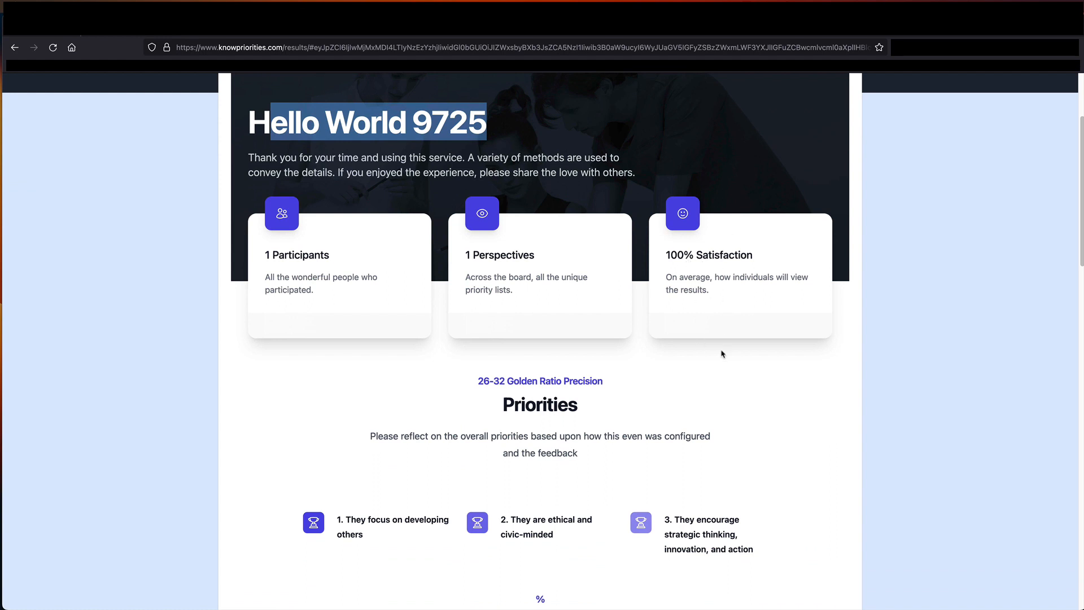
{"action": "scroll", "coordinate": [738, 375], "scroll_direction": "down", "scroll_amount": 4}
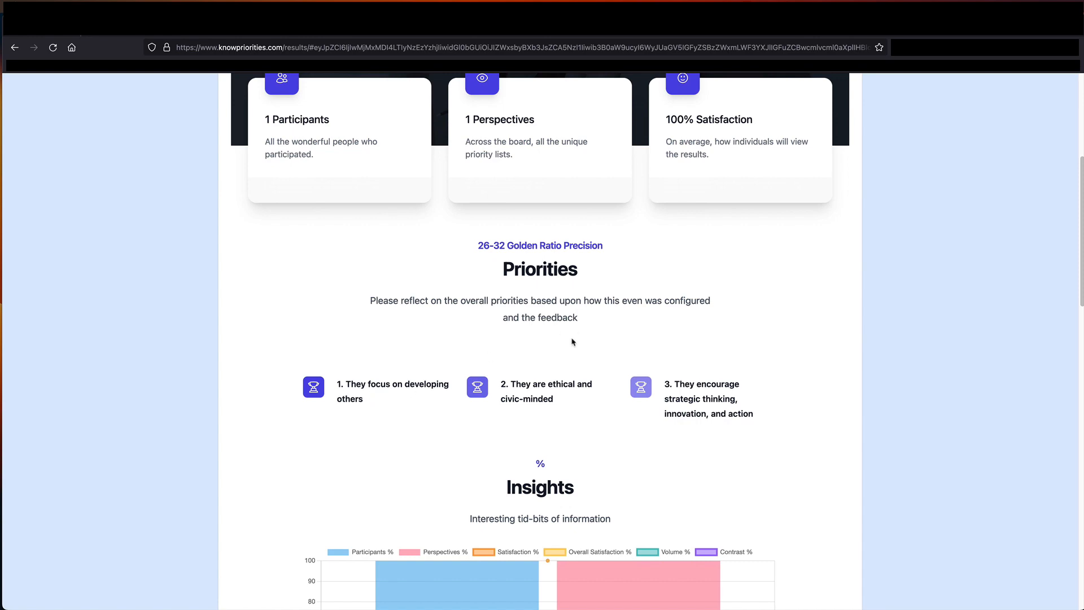
{"action": "scroll", "coordinate": [571, 341], "scroll_direction": "down", "scroll_amount": 4}
{"action": "scroll", "coordinate": [617, 394], "scroll_direction": "down", "scroll_amount": 4}
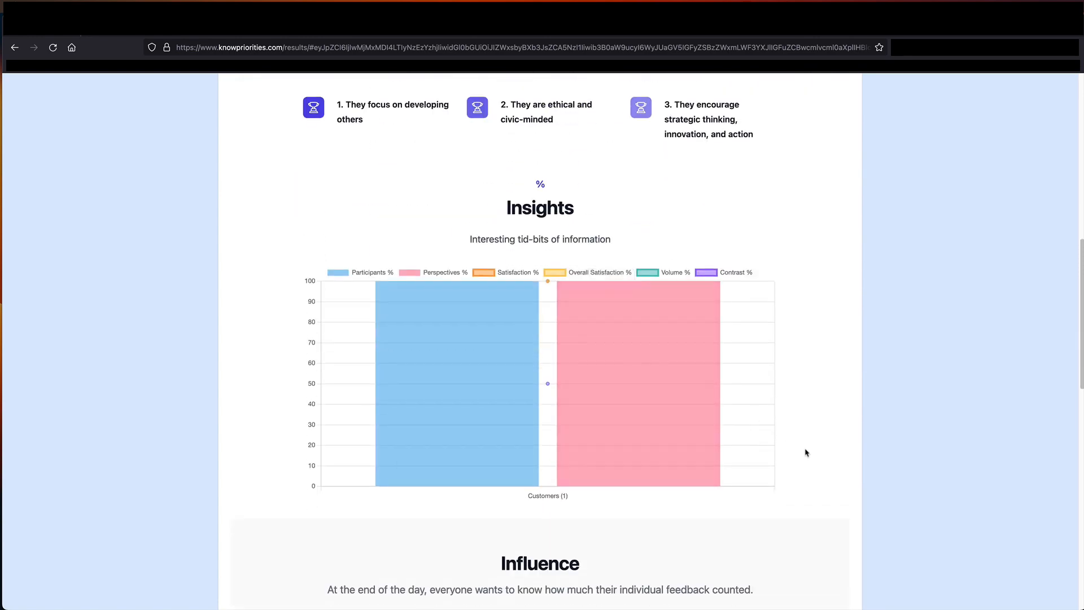
{"action": "scroll", "coordinate": [806, 449], "scroll_direction": "down", "scroll_amount": 4}
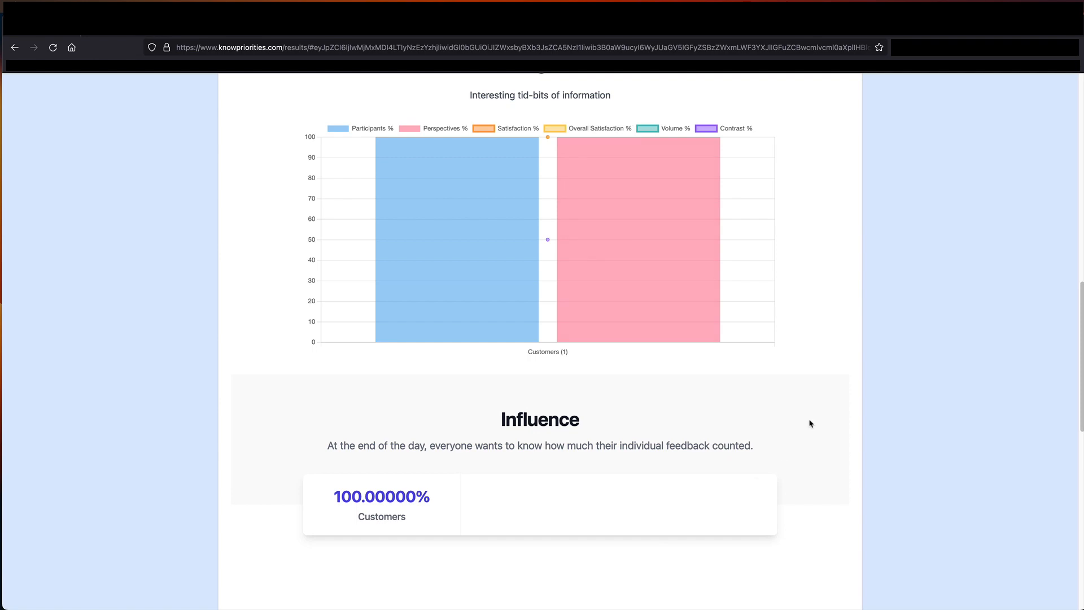
{"action": "scroll", "coordinate": [810, 424], "scroll_direction": "up", "scroll_amount": 10}
{"action": "scroll", "coordinate": [810, 423], "scroll_direction": "up", "scroll_amount": 8}
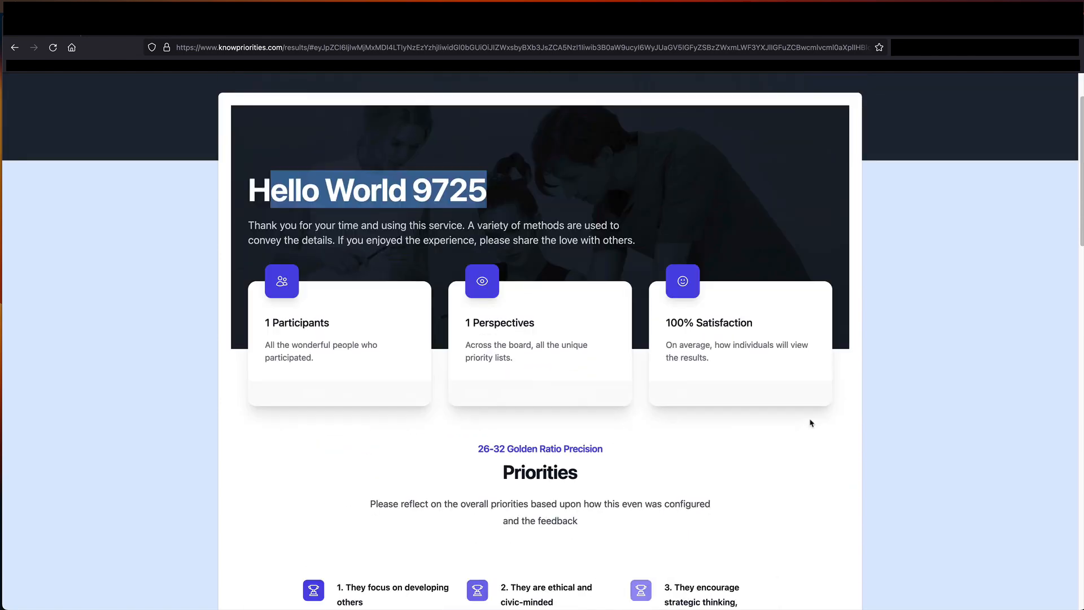
{"action": "scroll", "coordinate": [810, 424], "scroll_direction": "up", "scroll_amount": 2}
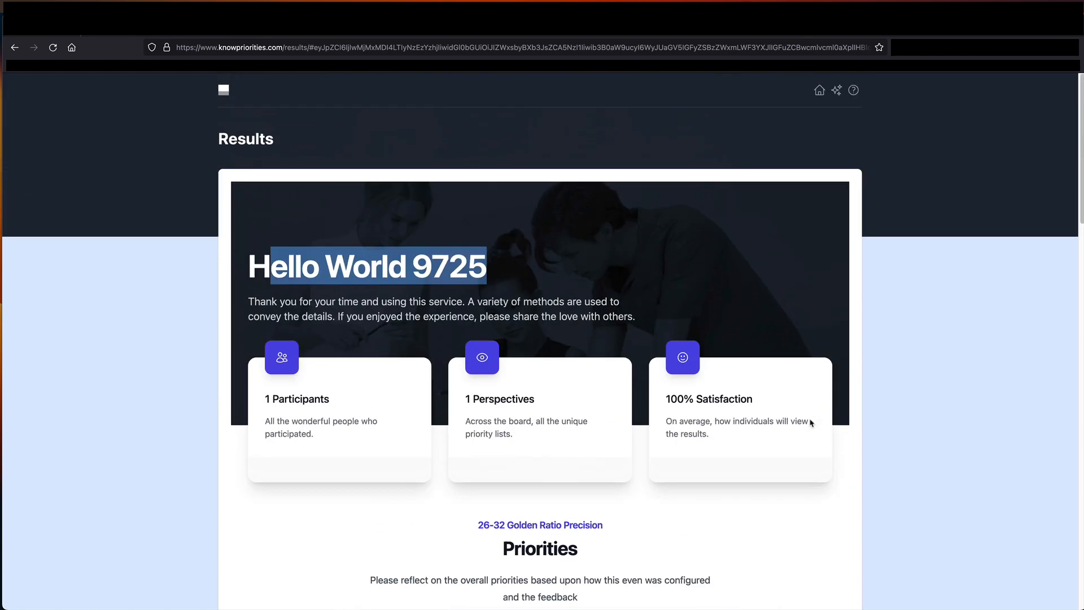
{"action": "left_click", "coordinate": [885, 289]}
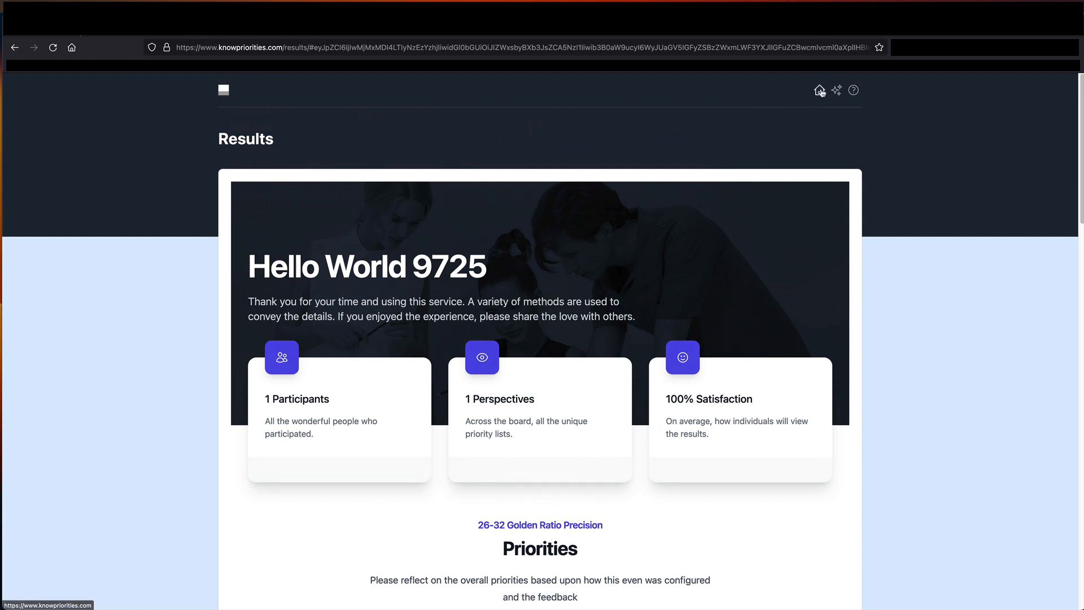
Create another session from the example data, keeping the 60-second timeframe, 250 participants and the Employees, Partners and Customers groups
{"action": "left_click", "coordinate": [819, 90]}
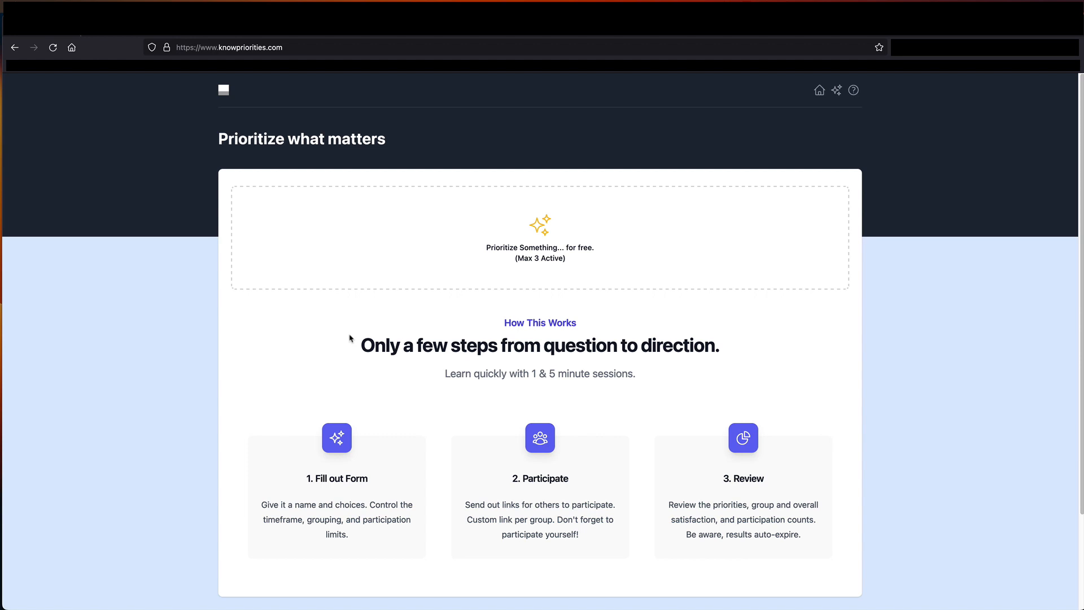
{"action": "left_click", "coordinate": [439, 238]}
{"action": "left_click", "coordinate": [301, 265]}
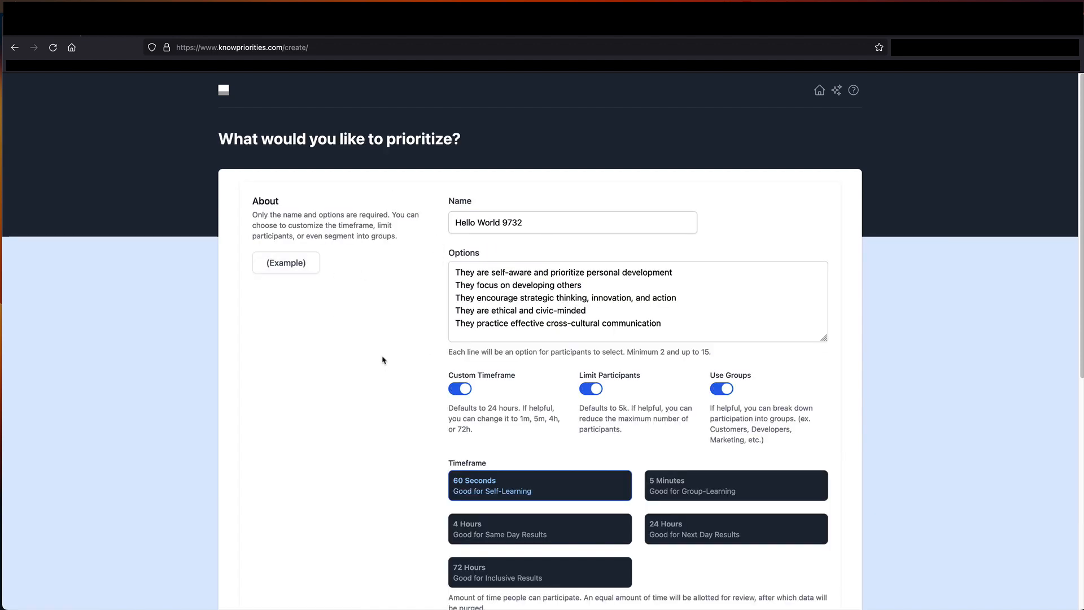
{"action": "scroll", "coordinate": [384, 361], "scroll_direction": "down", "scroll_amount": 10}
{"action": "left_click", "coordinate": [826, 470]}
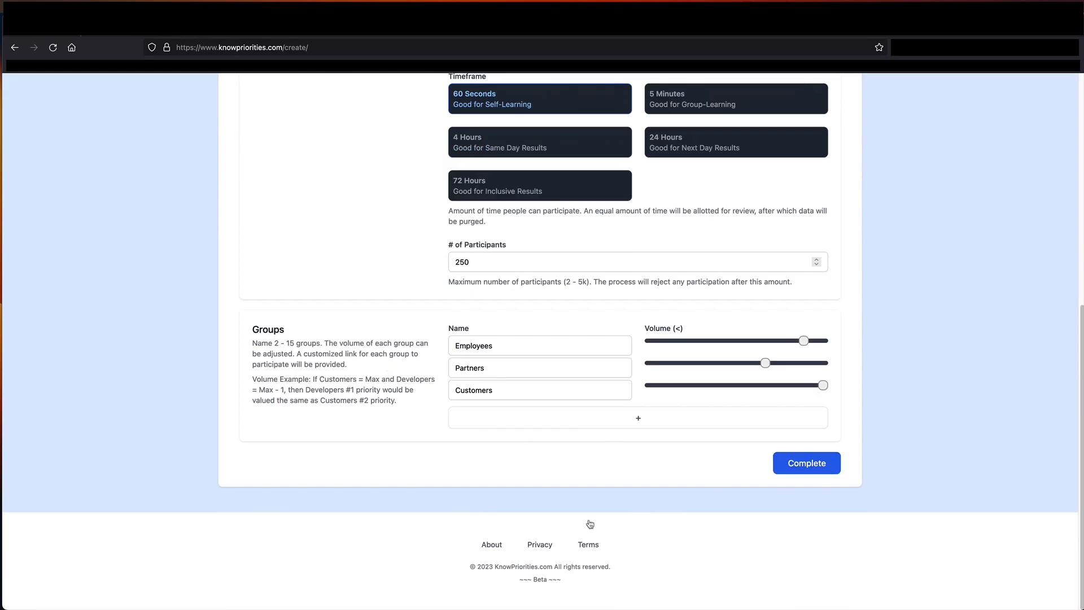
Participate as Customers, submitting "They encourage strategic thinking, innovation, and action" first and "They are ethical and civic-minded" second
{"action": "left_click", "coordinate": [479, 285]}
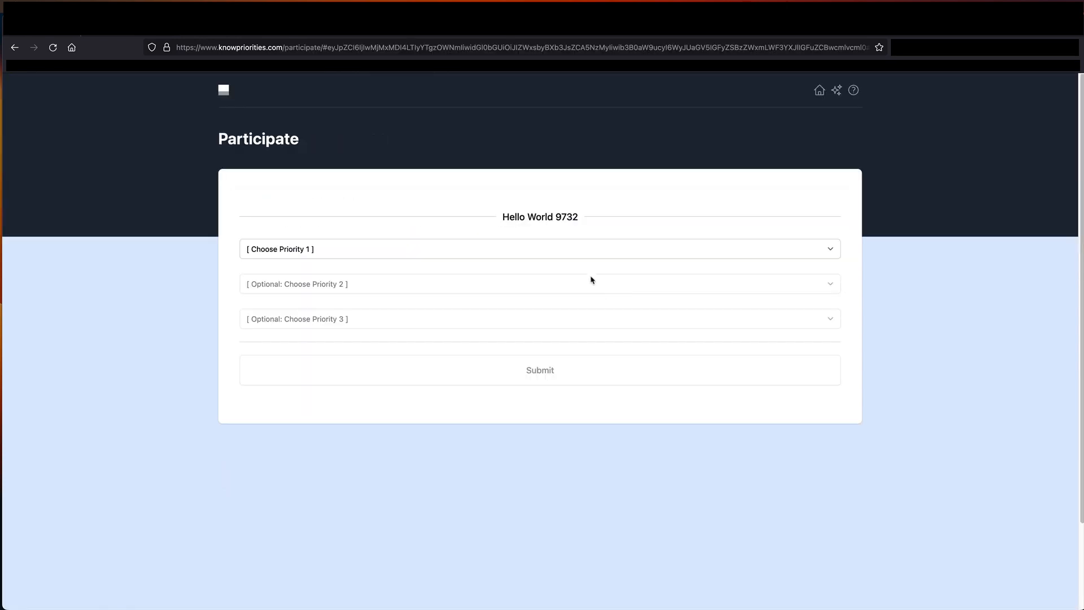
{"action": "left_click", "coordinate": [531, 250]}
{"action": "left_click", "coordinate": [441, 281]}
{"action": "left_click", "coordinate": [410, 287]}
{"action": "left_click", "coordinate": [418, 312]}
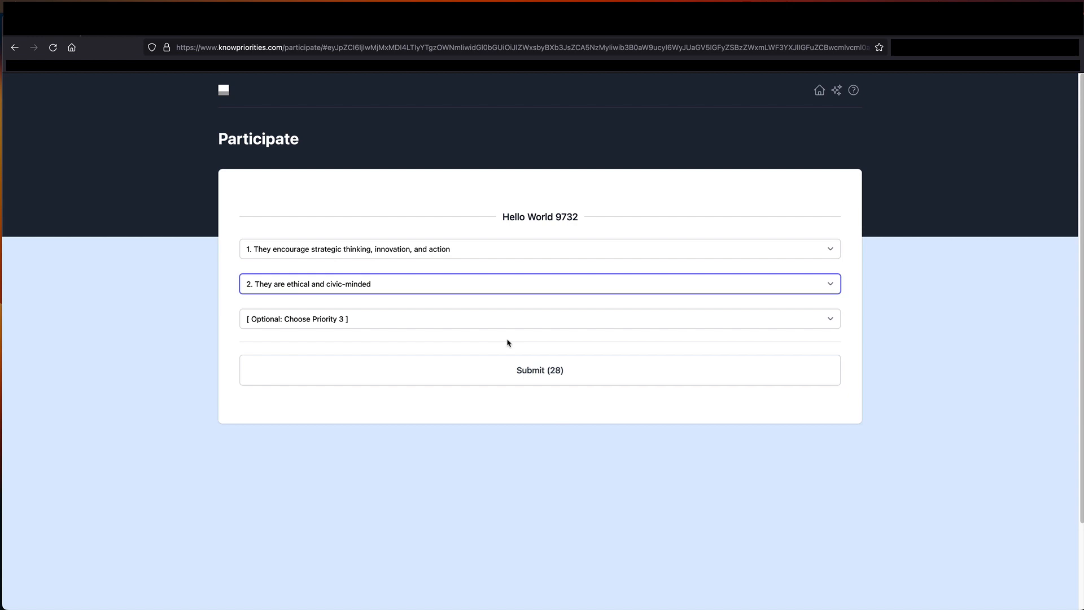
{"action": "left_click", "coordinate": [460, 371]}
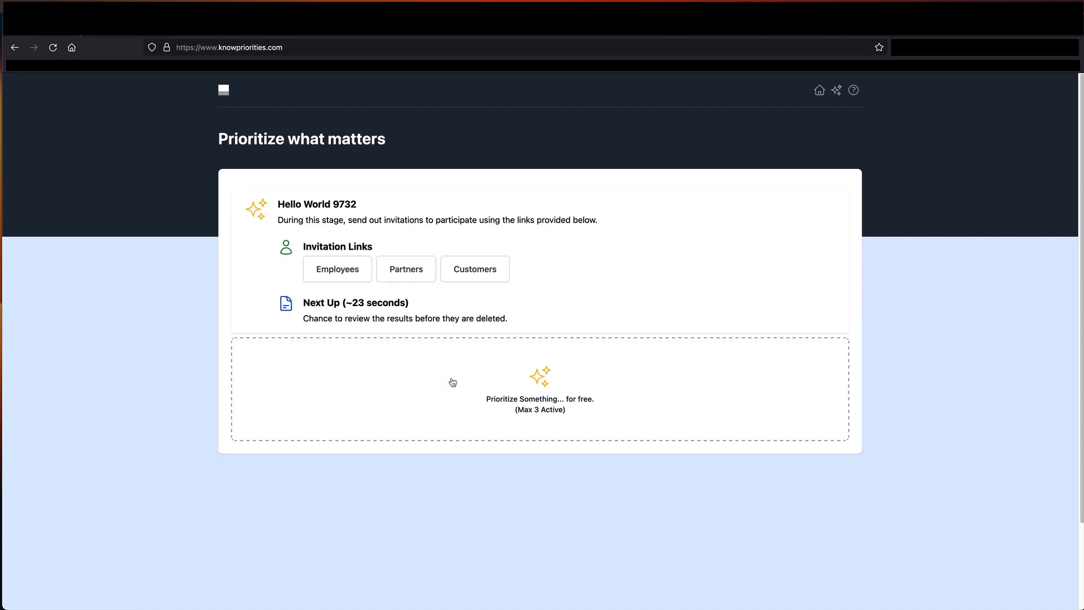
Submit a second Customers response: "They are ethical and civic-minded", "They encourage strategic thinking, innovation, and action", "They are self-aware and prioritize personal development"
{"action": "left_click", "coordinate": [486, 271]}
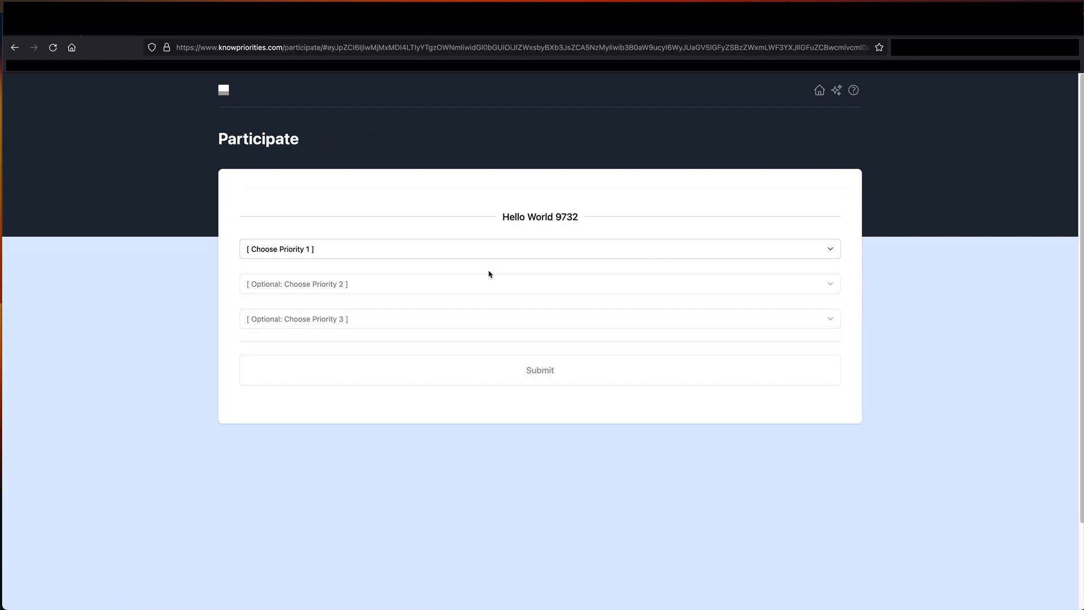
{"action": "left_click", "coordinate": [498, 256]}
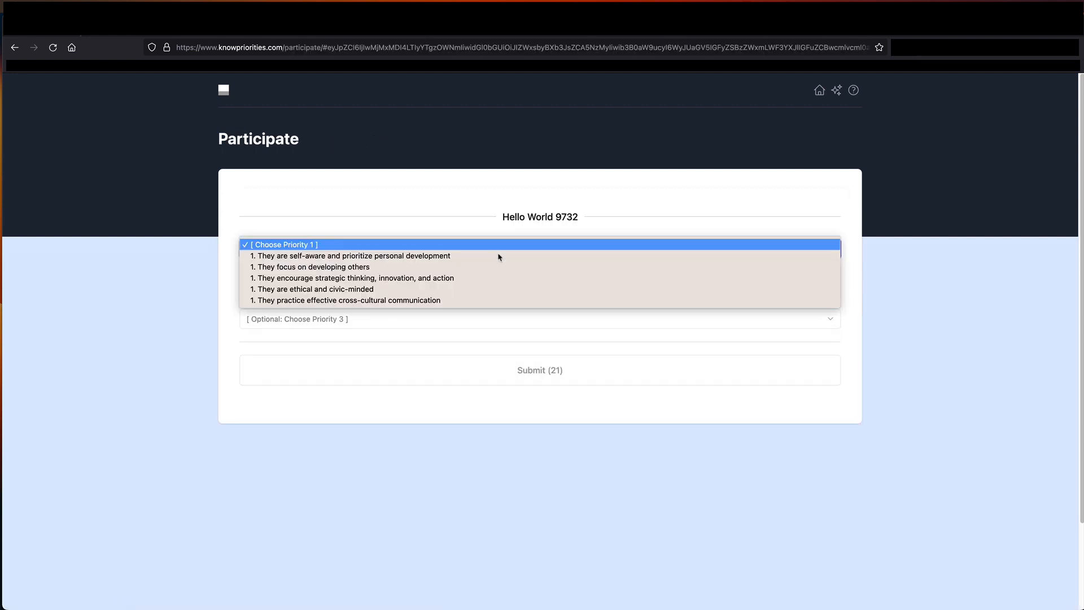
{"action": "left_click", "coordinate": [450, 289]}
{"action": "left_click", "coordinate": [404, 287]}
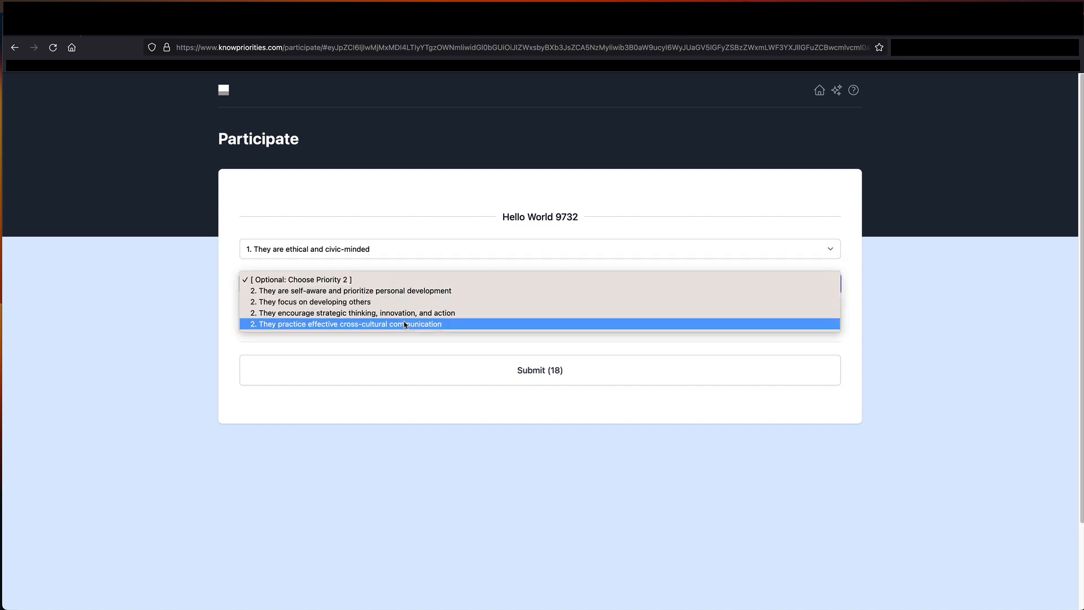
{"action": "left_click", "coordinate": [406, 314]}
{"action": "left_click", "coordinate": [512, 319]}
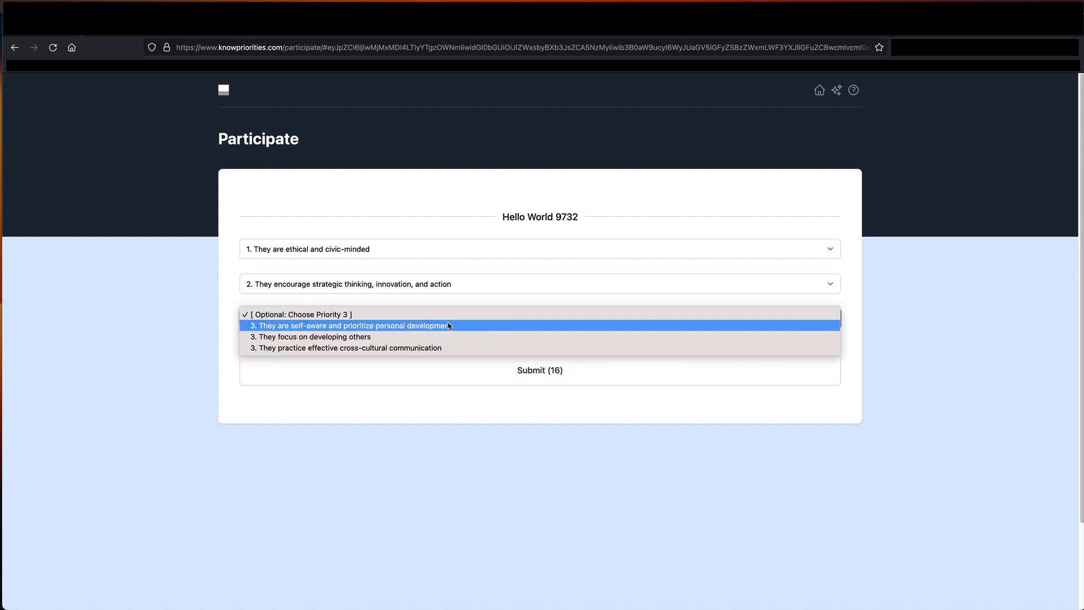
{"action": "left_click", "coordinate": [477, 325]}
{"action": "left_click", "coordinate": [538, 373]}
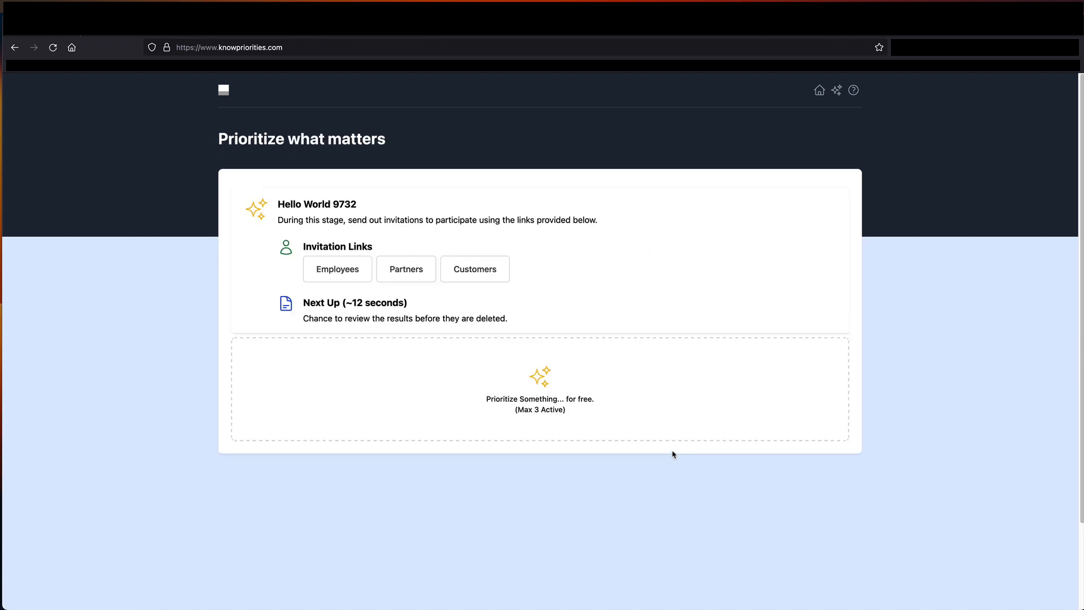
Participate through the Employees invitation, submitting "They encourage strategic thinking, innovation, and action" as the only priority
{"action": "left_click", "coordinate": [334, 270]}
{"action": "left_click", "coordinate": [369, 252]}
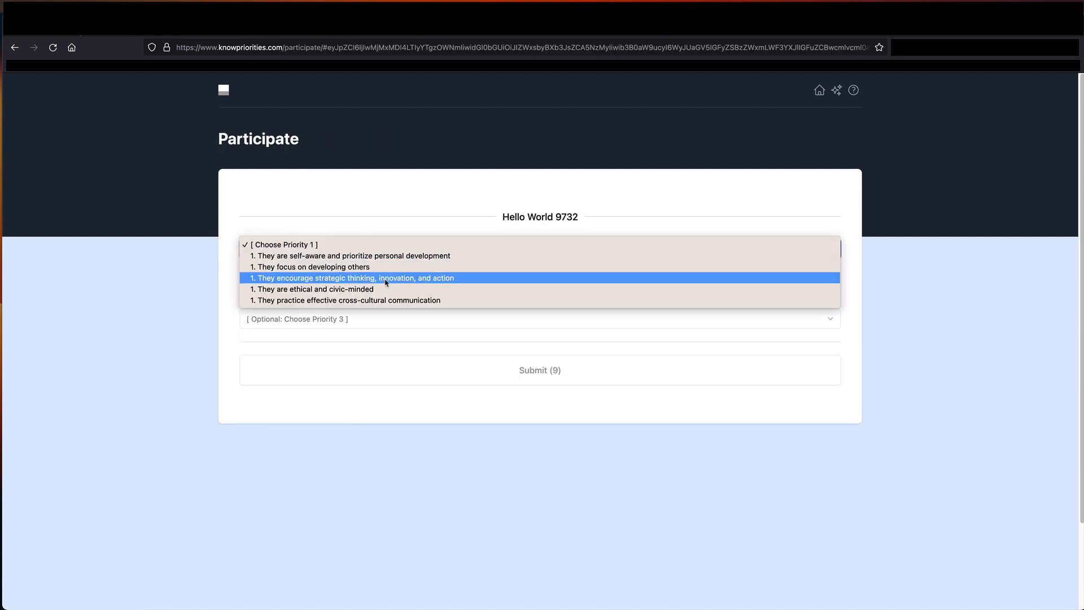
{"action": "left_click", "coordinate": [447, 279]}
{"action": "left_click", "coordinate": [528, 368]}
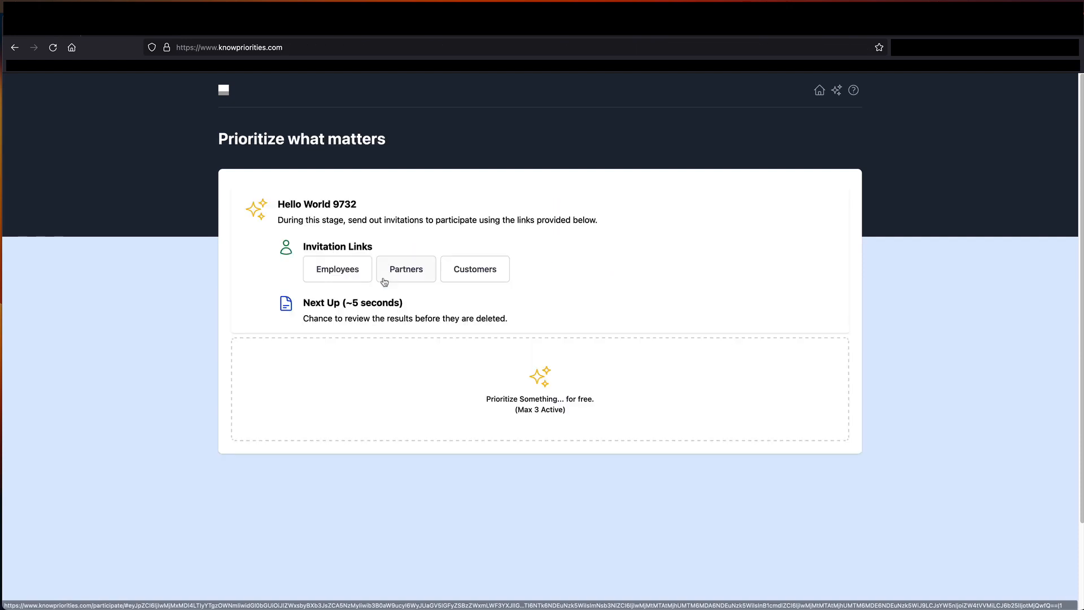
Participate through the Partners invitation by choosing priorities and submitting them before the participation time runs out
{"action": "left_click", "coordinate": [394, 271]}
{"action": "left_click", "coordinate": [392, 252]}
{"action": "left_click", "coordinate": [391, 278]}
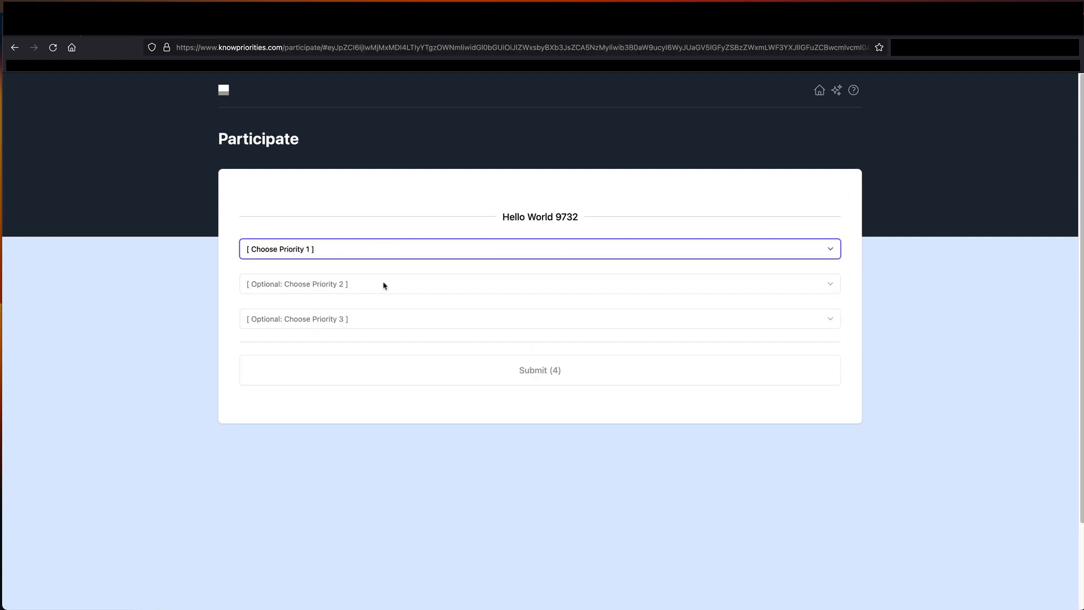
{"action": "left_click", "coordinate": [383, 285]}
{"action": "left_click", "coordinate": [454, 313]}
{"action": "left_click", "coordinate": [575, 384]}
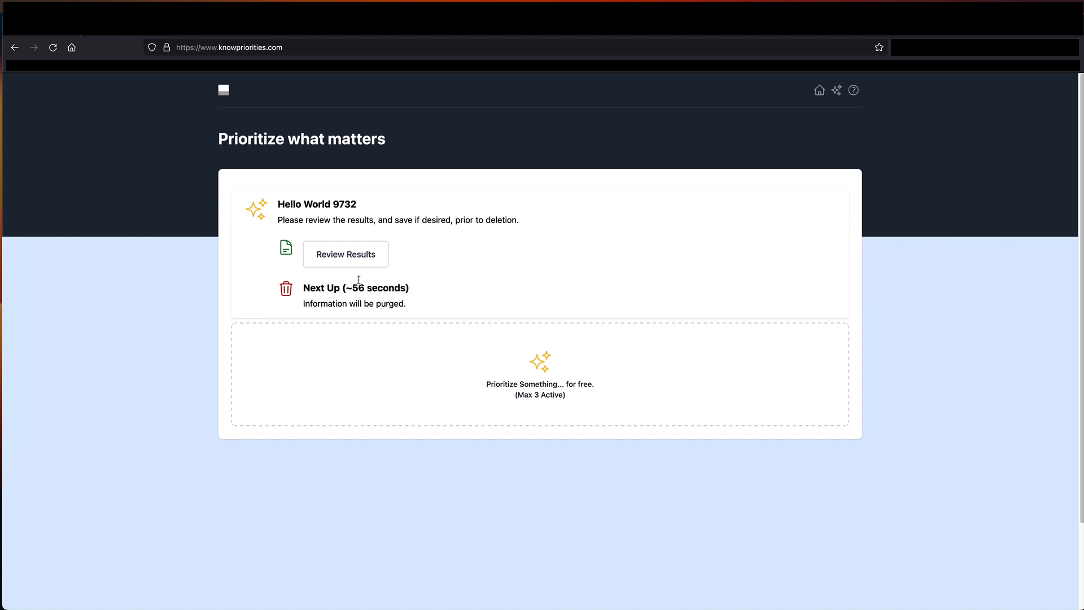
Open the Hello World 9732 results and examine the satisfaction figure, the top three priorities and the Golden Ratio Precision
{"action": "left_click", "coordinate": [350, 261]}
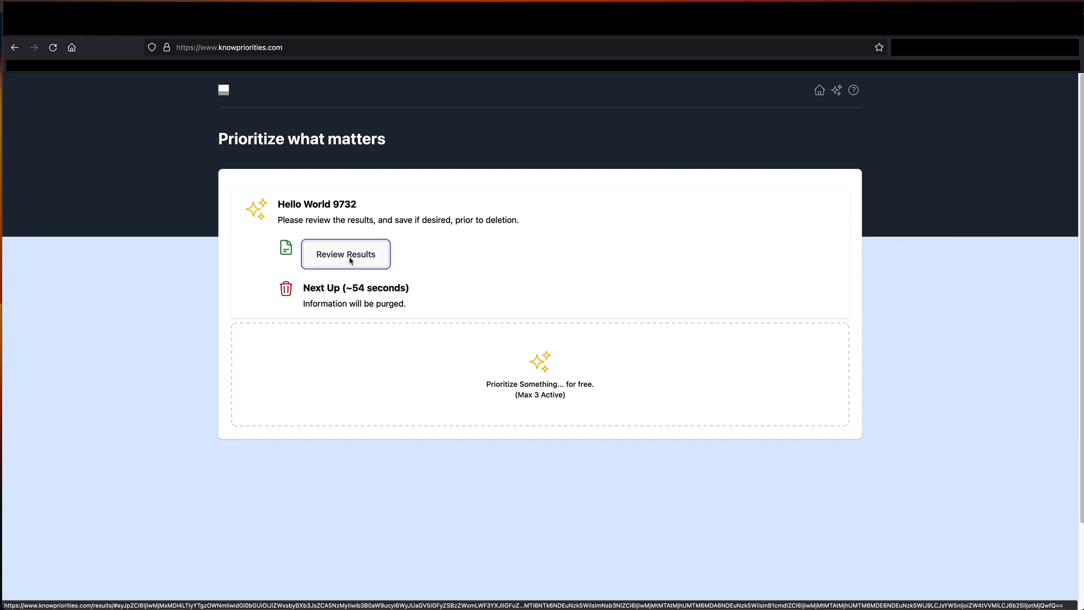
{"action": "scroll", "coordinate": [586, 316], "scroll_direction": "down", "scroll_amount": 4}
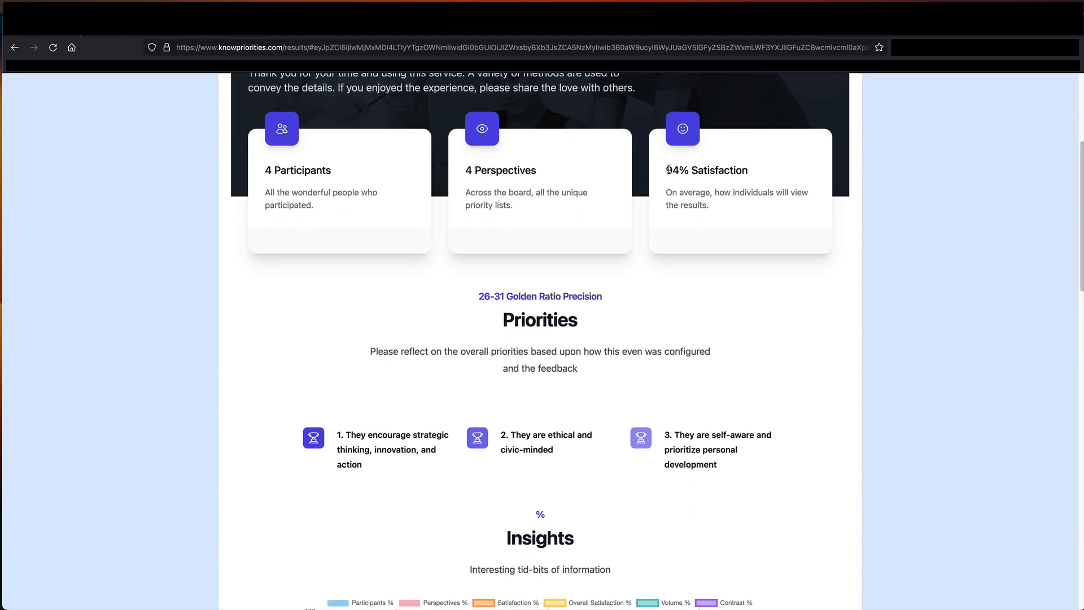
{"action": "left_click_drag", "start_coordinate": [666, 170], "coordinate": [679, 168]}
{"action": "scroll", "coordinate": [718, 334], "scroll_direction": "down", "scroll_amount": 1}
{"action": "left_click_drag", "start_coordinate": [344, 373], "coordinate": [729, 405]}
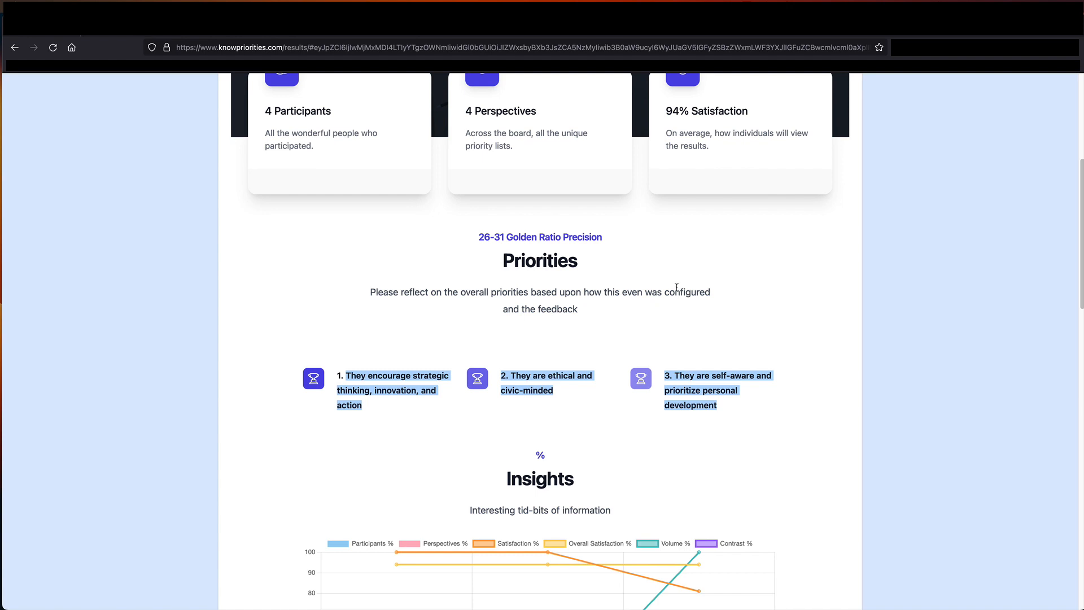
{"action": "left_click", "coordinate": [559, 307]}
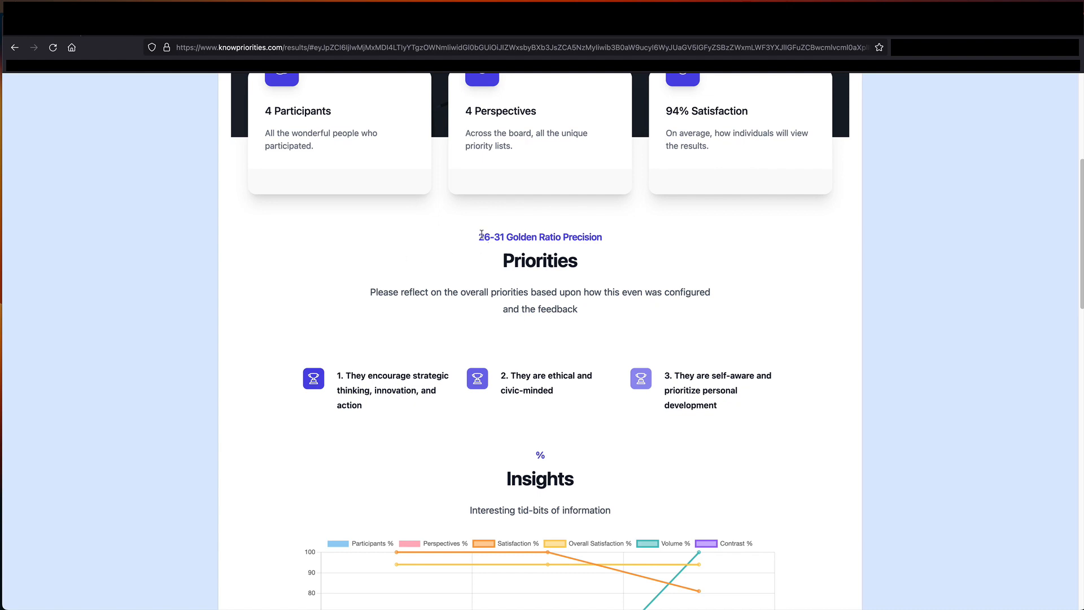
{"action": "left_click_drag", "start_coordinate": [479, 237], "coordinate": [538, 236]}
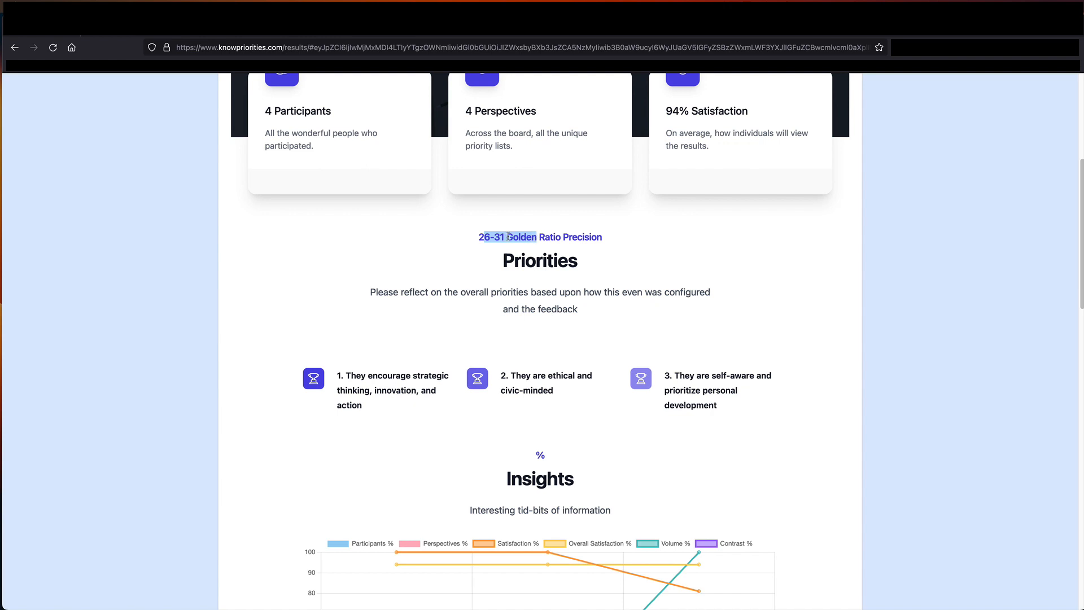
{"action": "left_click", "coordinate": [594, 238]}
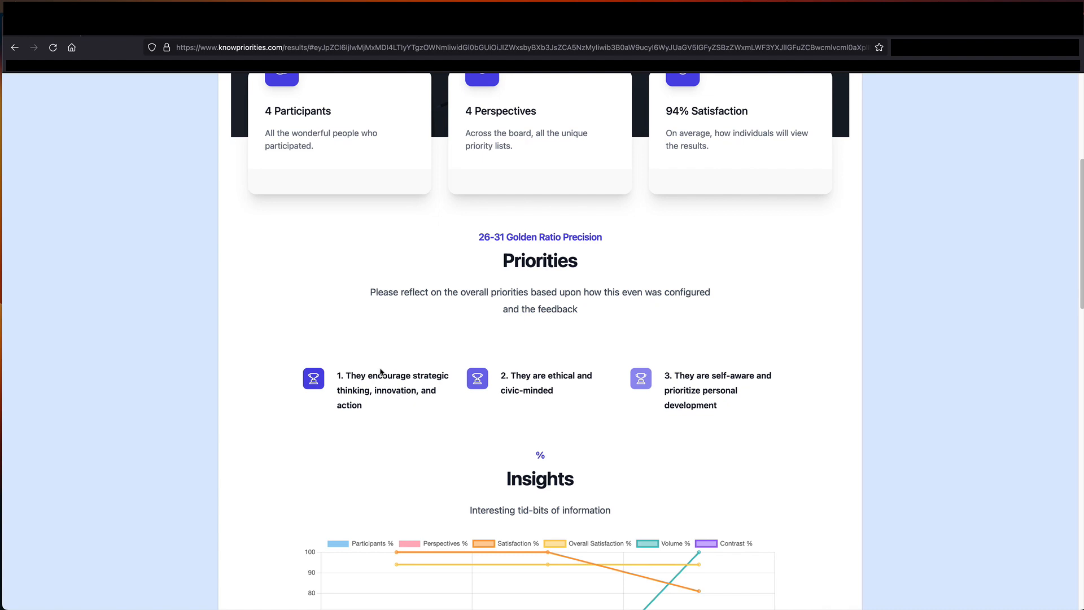
Read the ranked priorities and inspect the Participants % and Perspectives % bars for Employees in the Insights chart
{"action": "scroll", "coordinate": [393, 375], "scroll_direction": "down", "scroll_amount": 1}
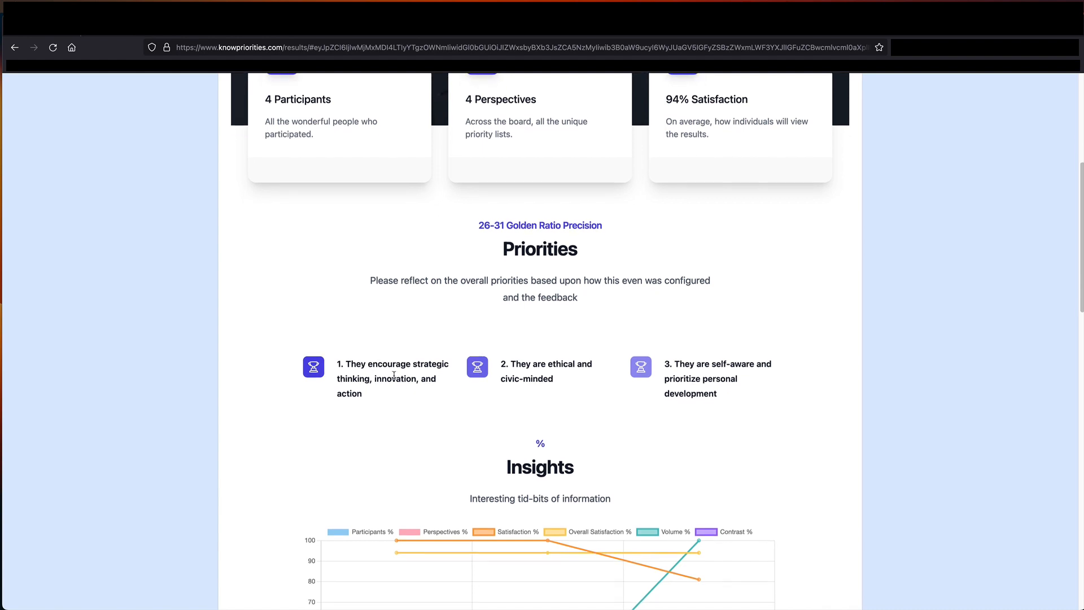
{"action": "scroll", "coordinate": [384, 370], "scroll_direction": "down", "scroll_amount": 3}
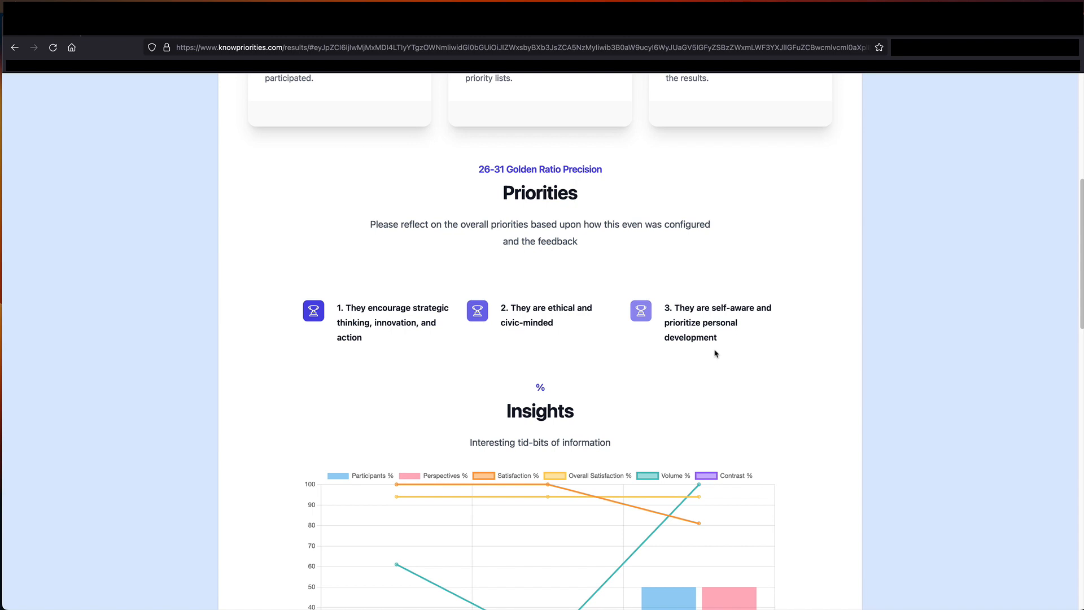
{"action": "scroll", "coordinate": [835, 426], "scroll_direction": "down", "scroll_amount": 3}
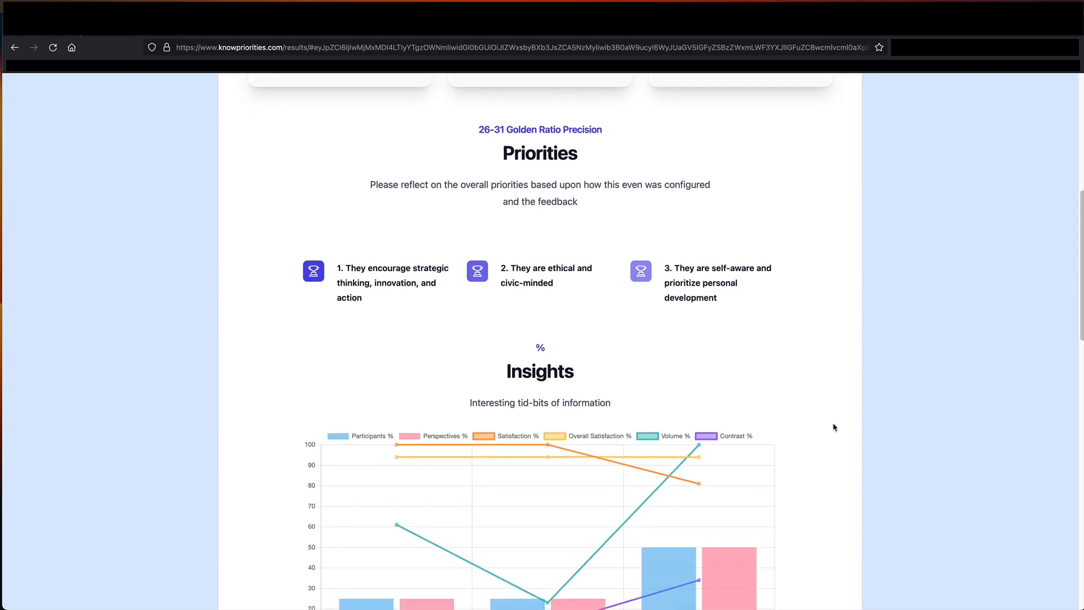
{"action": "scroll", "coordinate": [835, 427], "scroll_direction": "down", "scroll_amount": 2}
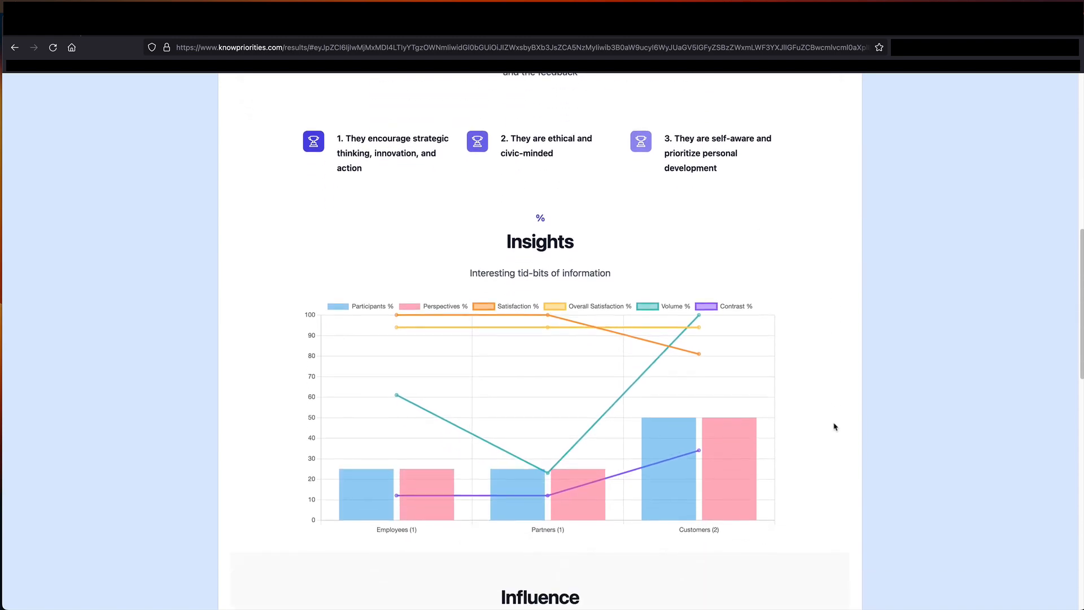
{"action": "scroll", "coordinate": [827, 428], "scroll_direction": "down", "scroll_amount": 1}
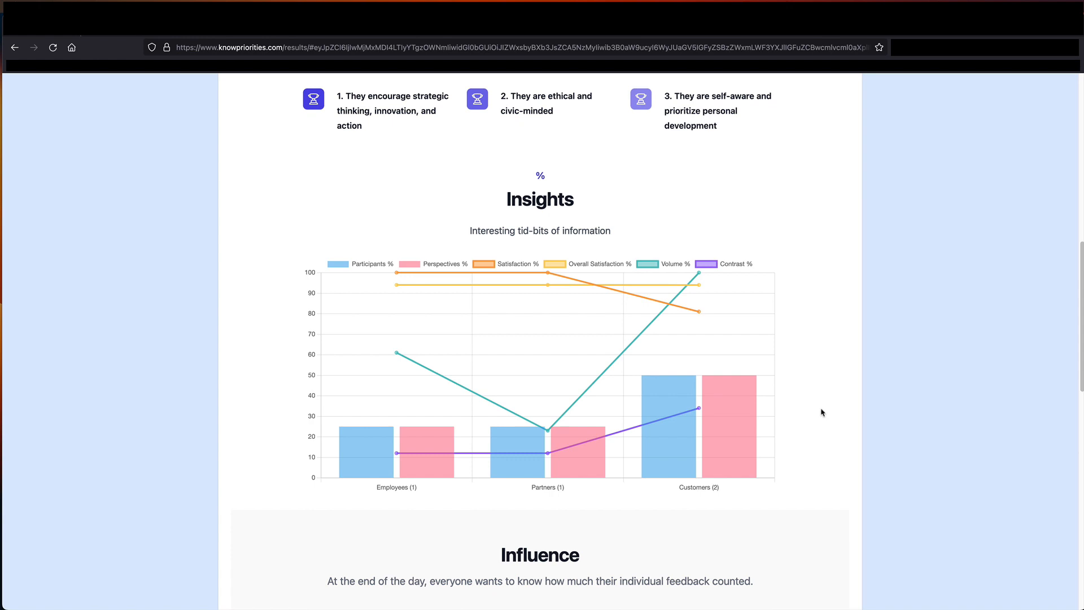
{"action": "mouse_move", "coordinate": [379, 458]}
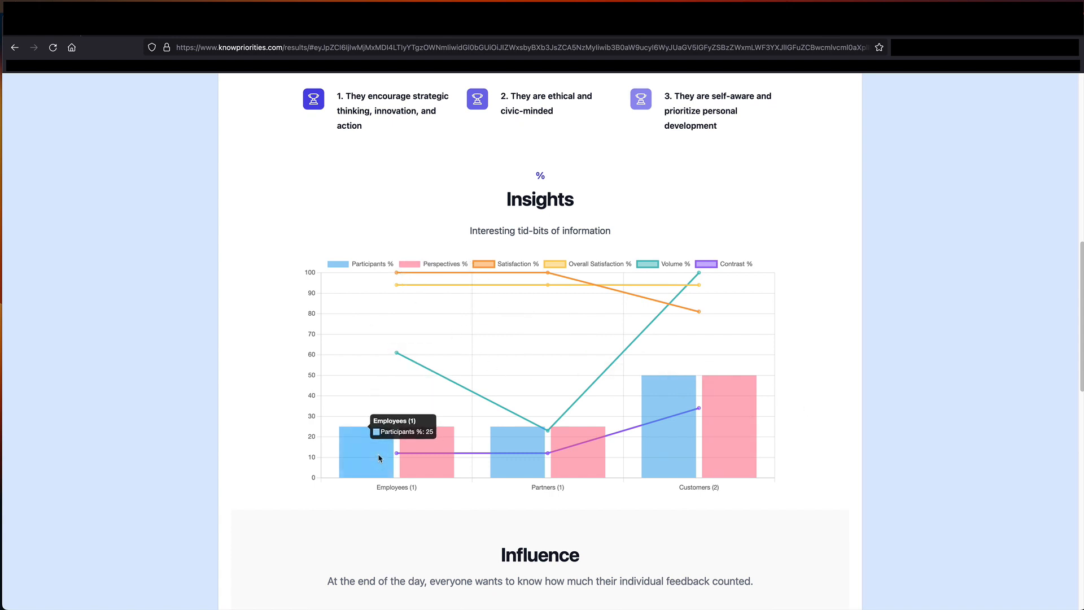
{"action": "mouse_move", "coordinate": [425, 434]}
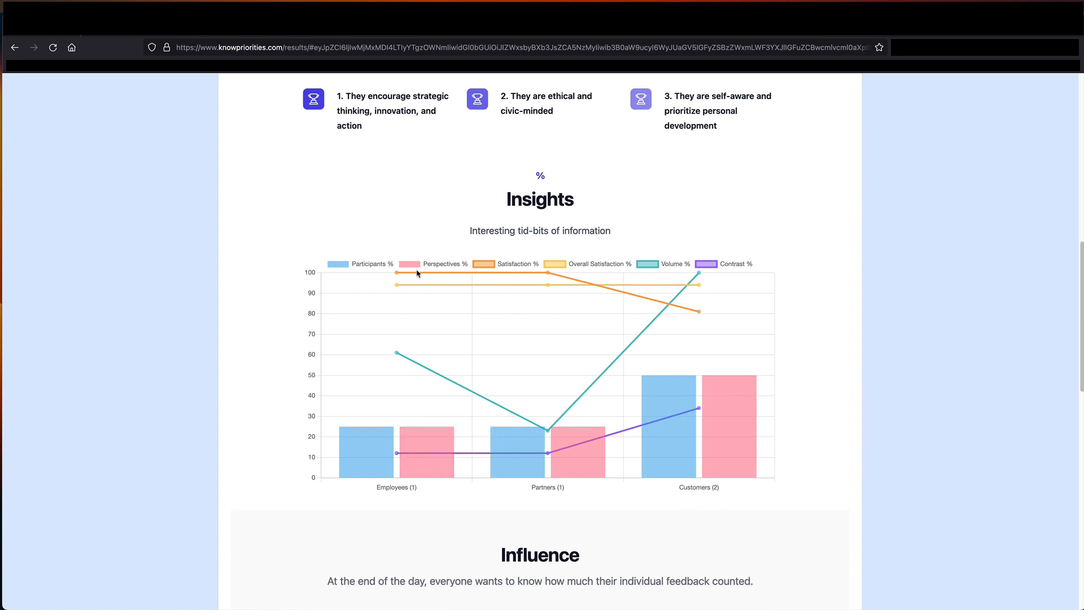
Hide the Volume % and Contrast % series in the Insights chart and inspect the satisfaction lines and the Customers participation bar
{"action": "left_click", "coordinate": [649, 266]}
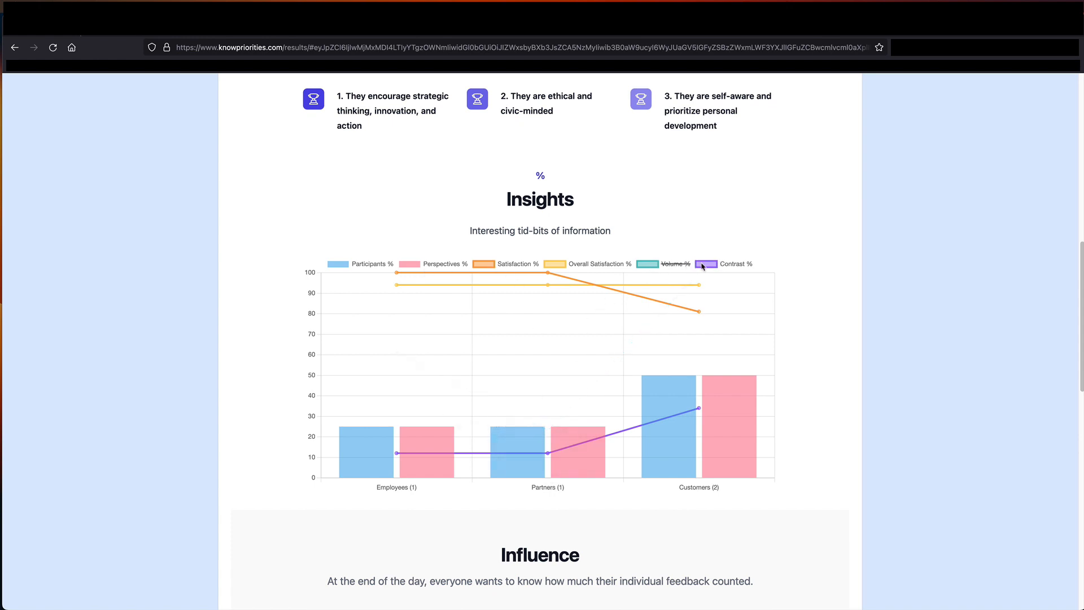
{"action": "left_click", "coordinate": [705, 264]}
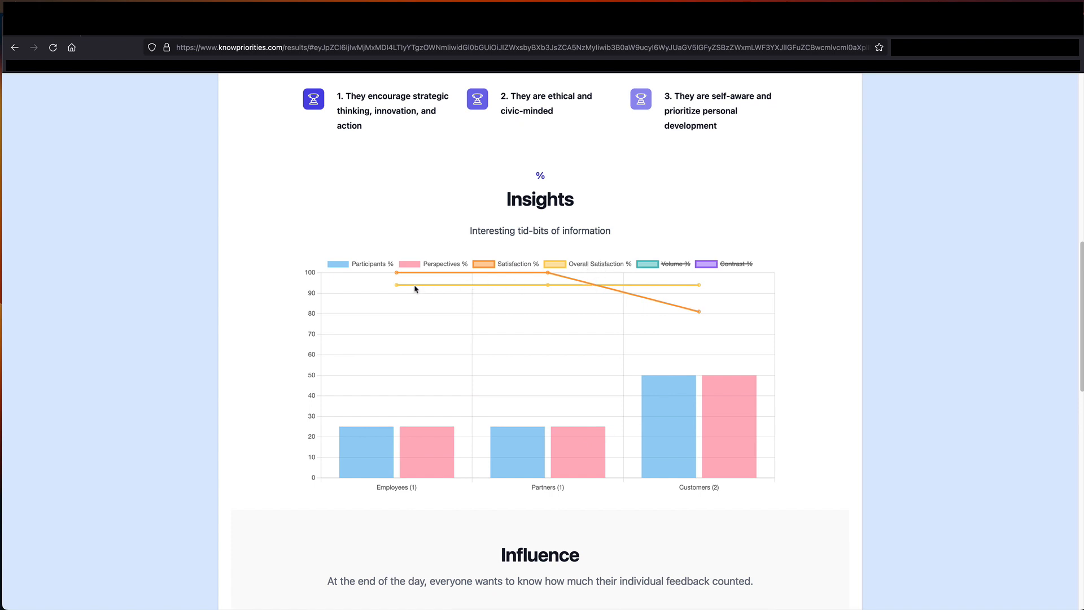
{"action": "mouse_move", "coordinate": [397, 286]}
{"action": "mouse_move", "coordinate": [699, 312]}
{"action": "mouse_move", "coordinate": [647, 394]}
{"action": "mouse_move", "coordinate": [666, 373]}
Show the Volume % series, hide Overall Satisfaction %, and compare volume with satisfaction for Partners and Customers
{"action": "left_click", "coordinate": [663, 265]}
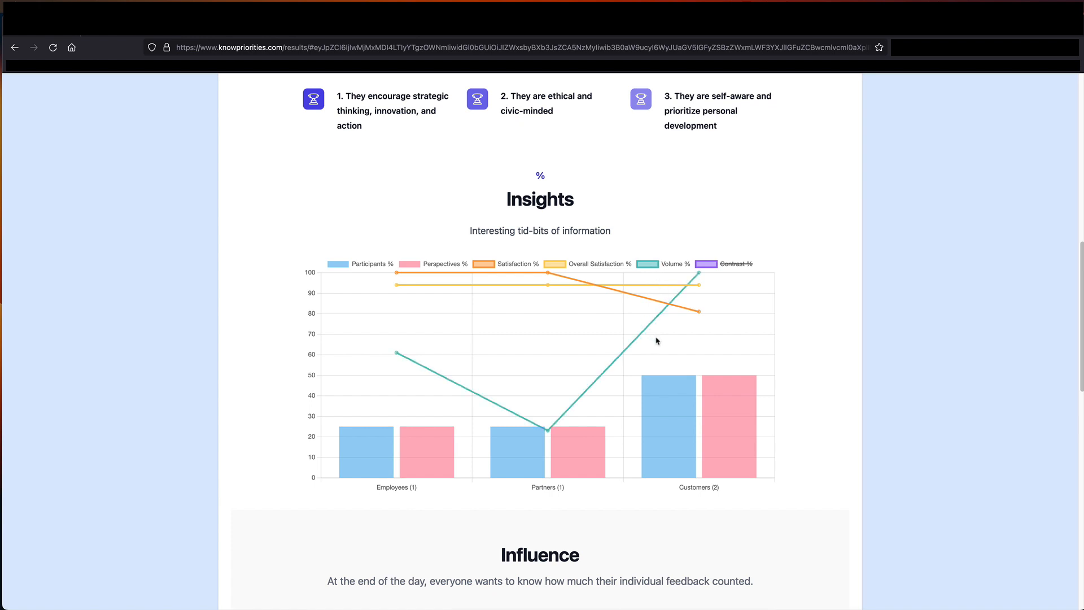
{"action": "left_click", "coordinate": [561, 267]}
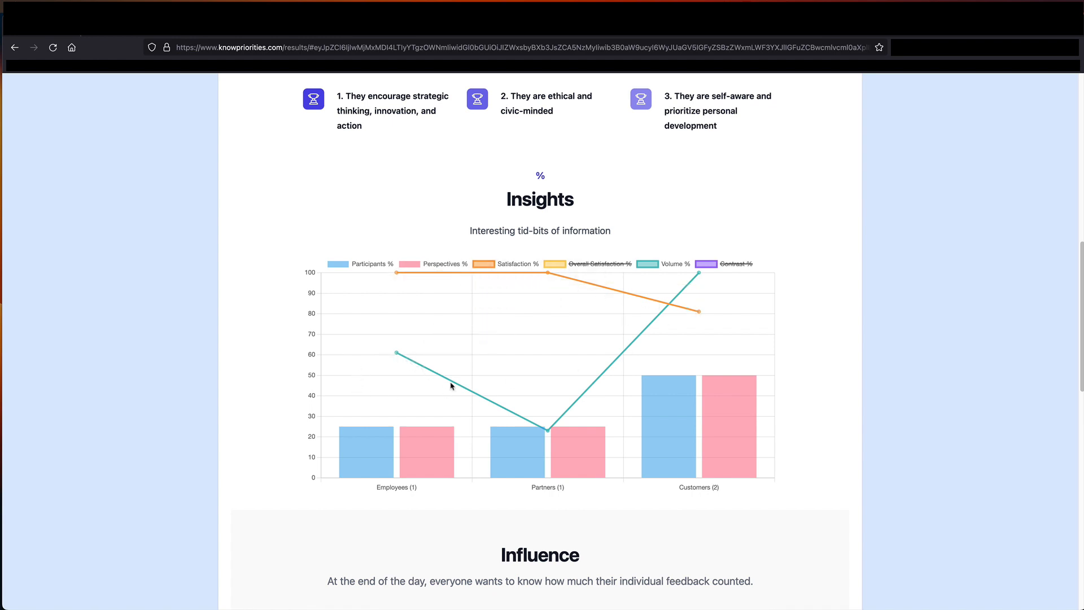
{"action": "mouse_move", "coordinate": [548, 431]}
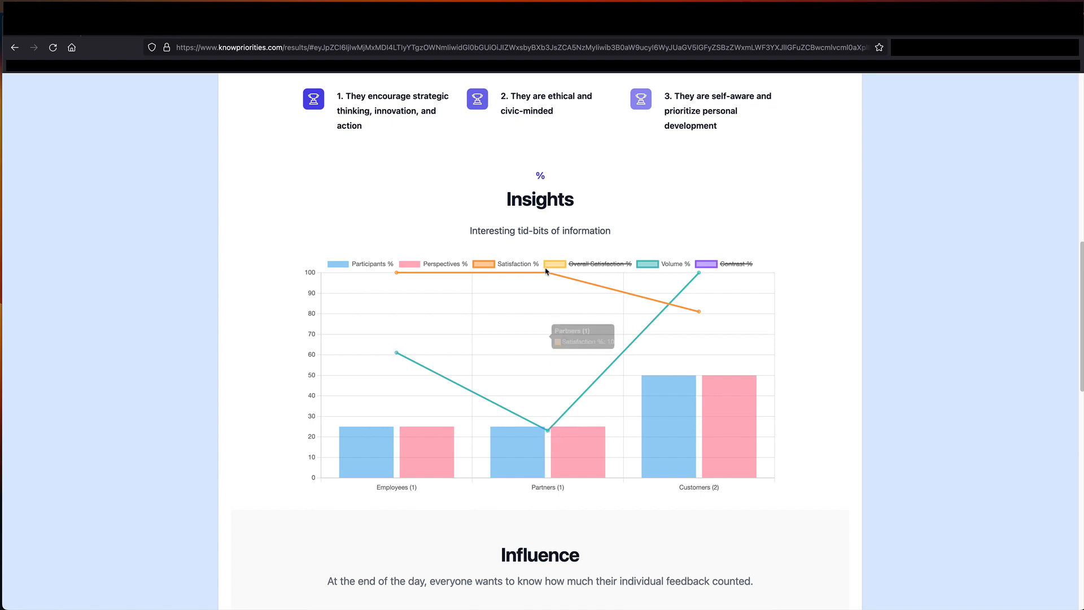
{"action": "mouse_move", "coordinate": [547, 275]}
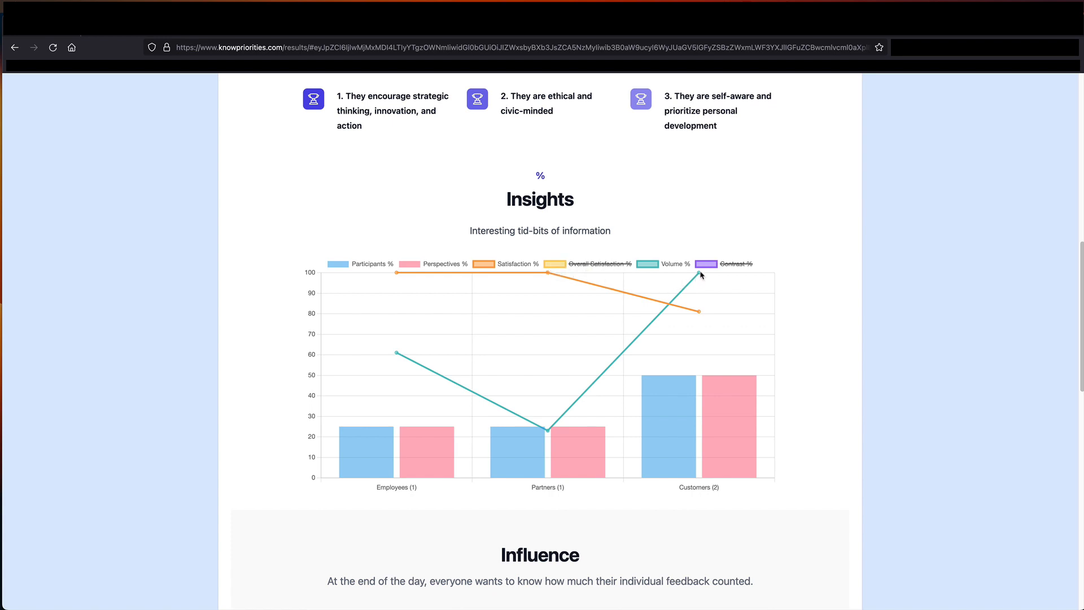
{"action": "mouse_move", "coordinate": [701, 275]}
{"action": "mouse_move", "coordinate": [700, 314]}
Show the Overall Satisfaction % series again and examine it together with each group's Influence percentage
{"action": "left_click", "coordinate": [569, 267]}
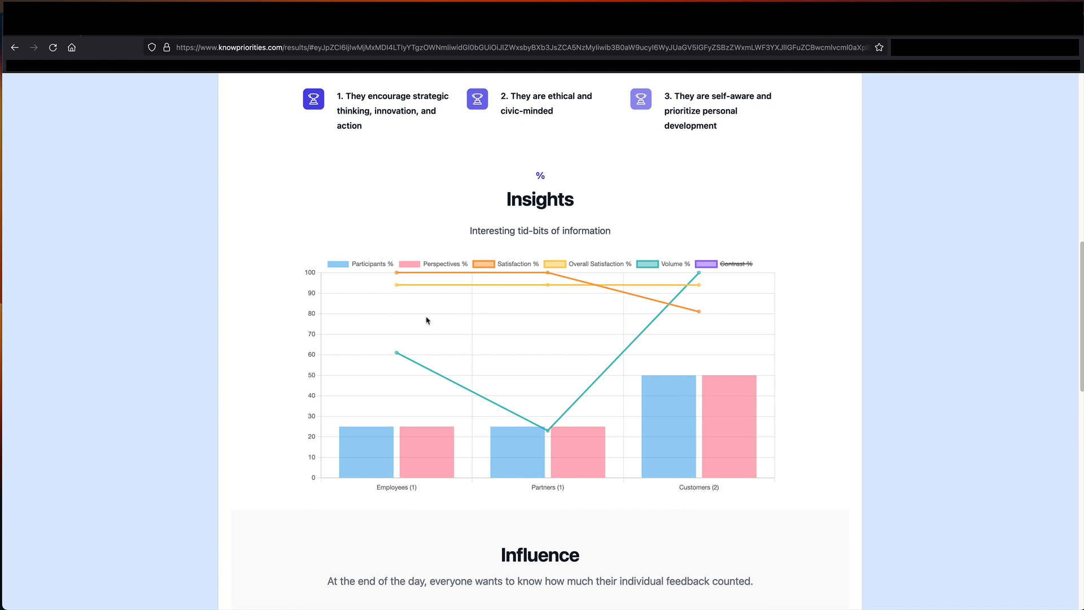
{"action": "mouse_move", "coordinate": [397, 286]}
{"action": "scroll", "coordinate": [784, 319], "scroll_direction": "down", "scroll_amount": 3}
{"action": "scroll", "coordinate": [785, 319], "scroll_direction": "down", "scroll_amount": 3}
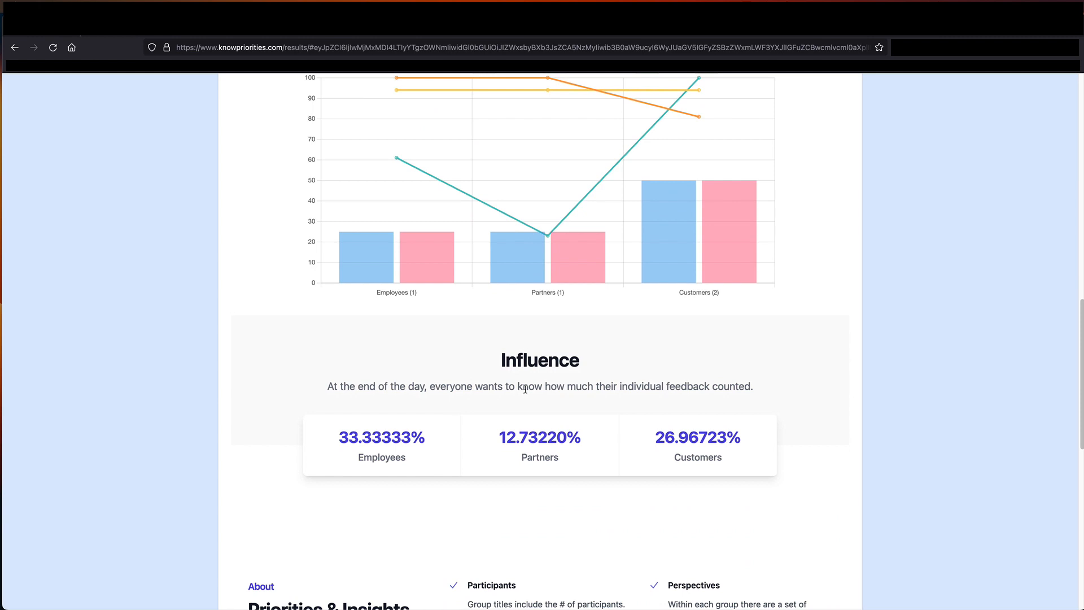
{"action": "scroll", "coordinate": [526, 389], "scroll_direction": "down", "scroll_amount": 1}
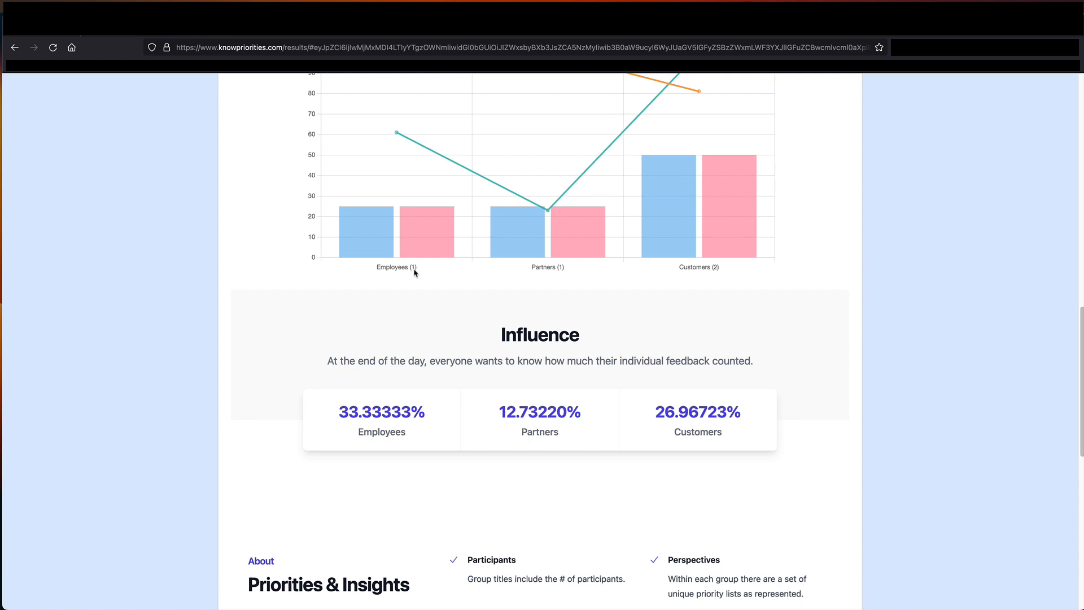
{"action": "mouse_move", "coordinate": [416, 140]}
{"action": "double_click", "coordinate": [666, 413]}
Review the Priorities & Insights explanations, and revisit the Insights chart and the first-ranked priority
{"action": "scroll", "coordinate": [804, 397], "scroll_direction": "down", "scroll_amount": 3}
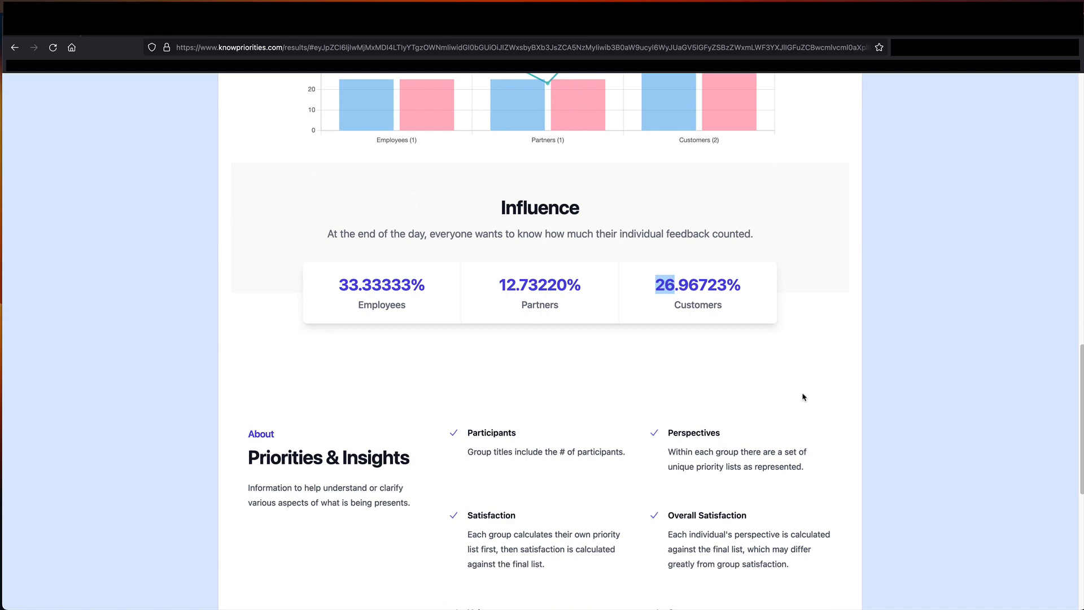
{"action": "scroll", "coordinate": [804, 397], "scroll_direction": "down", "scroll_amount": 5}
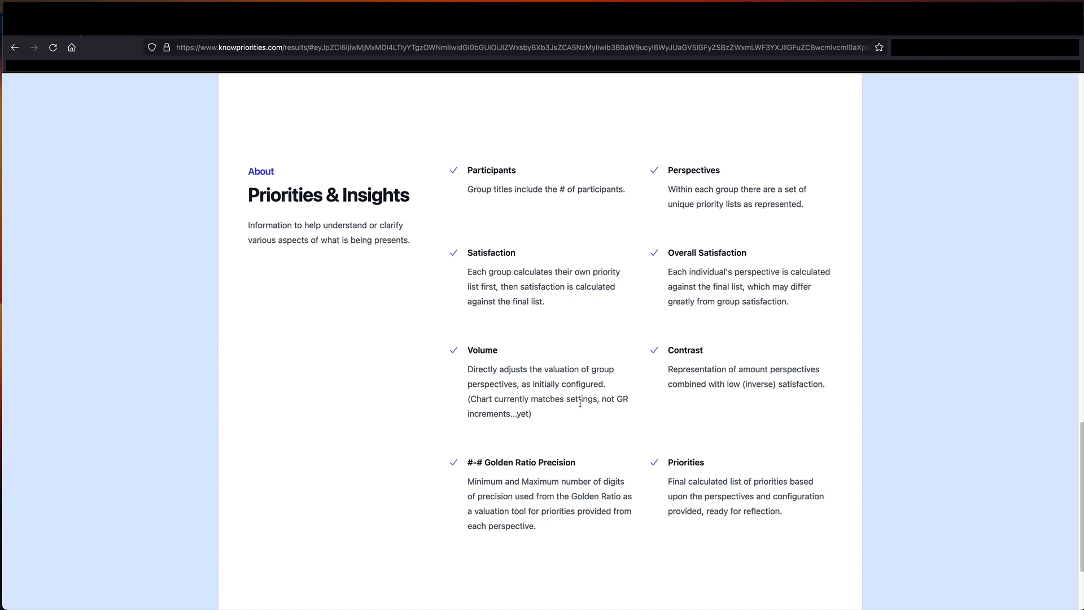
{"action": "scroll", "coordinate": [584, 410], "scroll_direction": "up", "scroll_amount": 8}
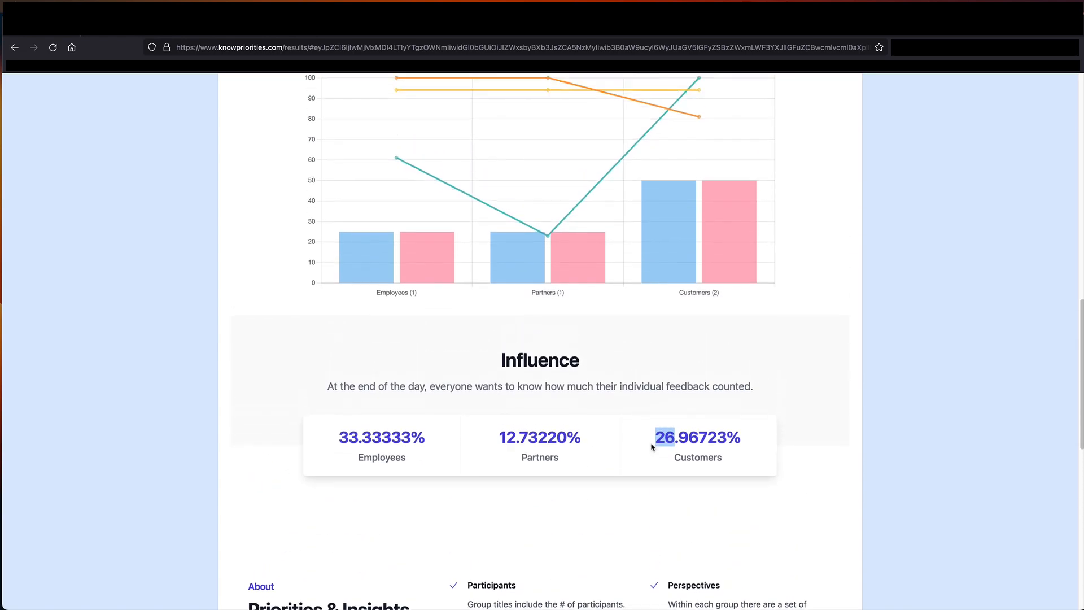
{"action": "scroll", "coordinate": [780, 452], "scroll_direction": "up", "scroll_amount": 1}
{"action": "scroll", "coordinate": [796, 450], "scroll_direction": "up", "scroll_amount": 2}
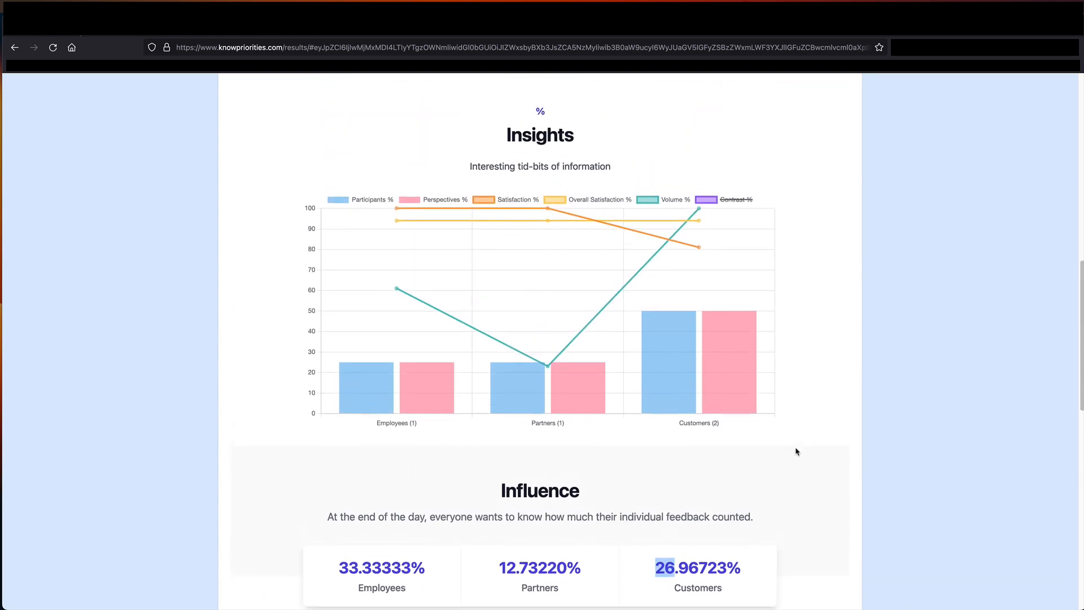
{"action": "scroll", "coordinate": [796, 451], "scroll_direction": "up", "scroll_amount": 1}
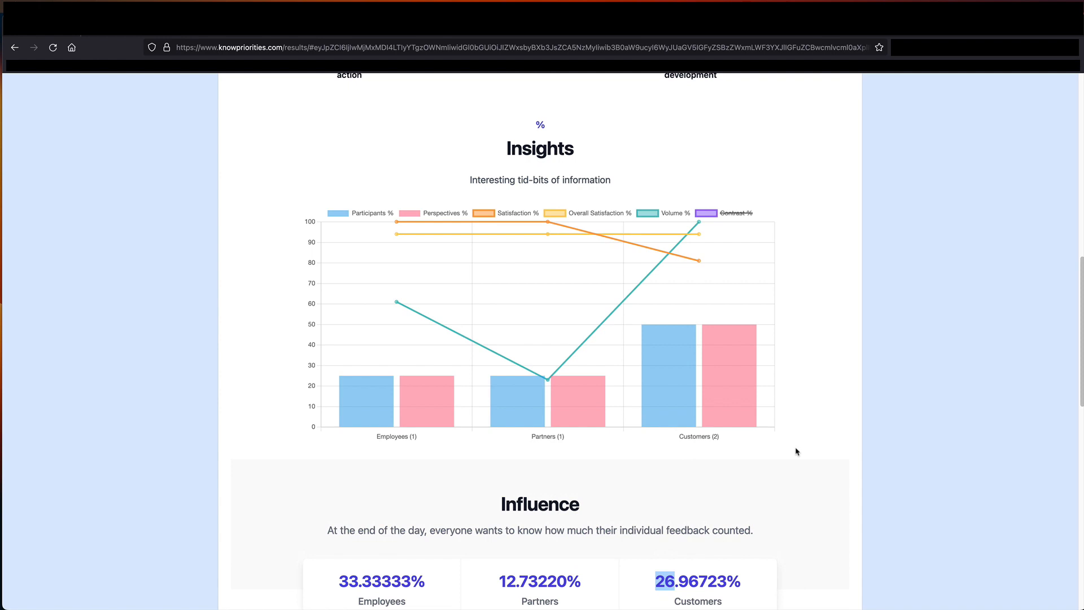
{"action": "scroll", "coordinate": [796, 451], "scroll_direction": "up", "scroll_amount": 2}
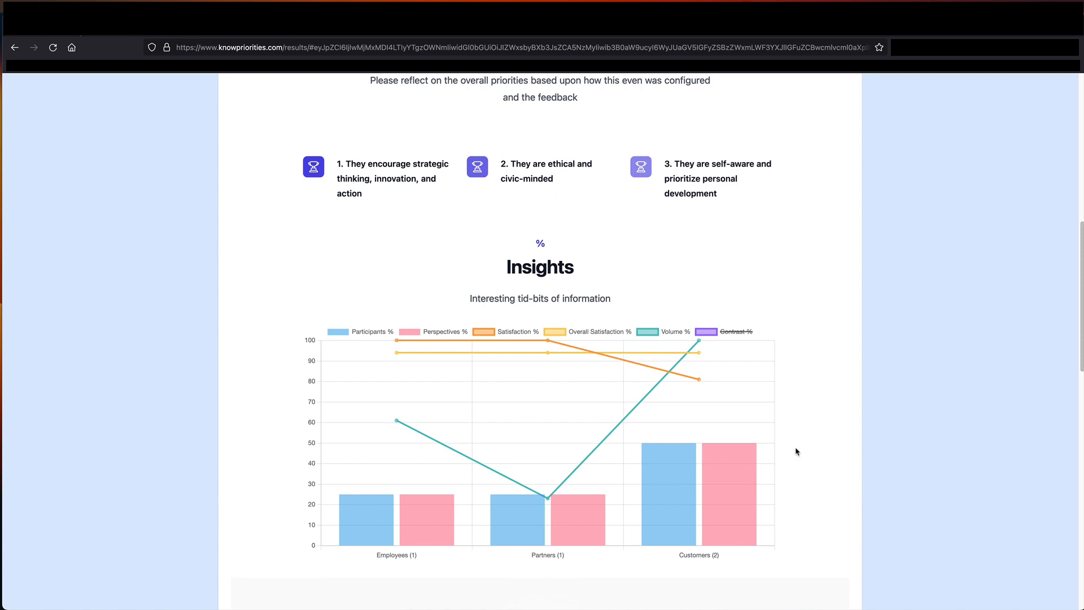
{"action": "scroll", "coordinate": [797, 451], "scroll_direction": "up", "scroll_amount": 4}
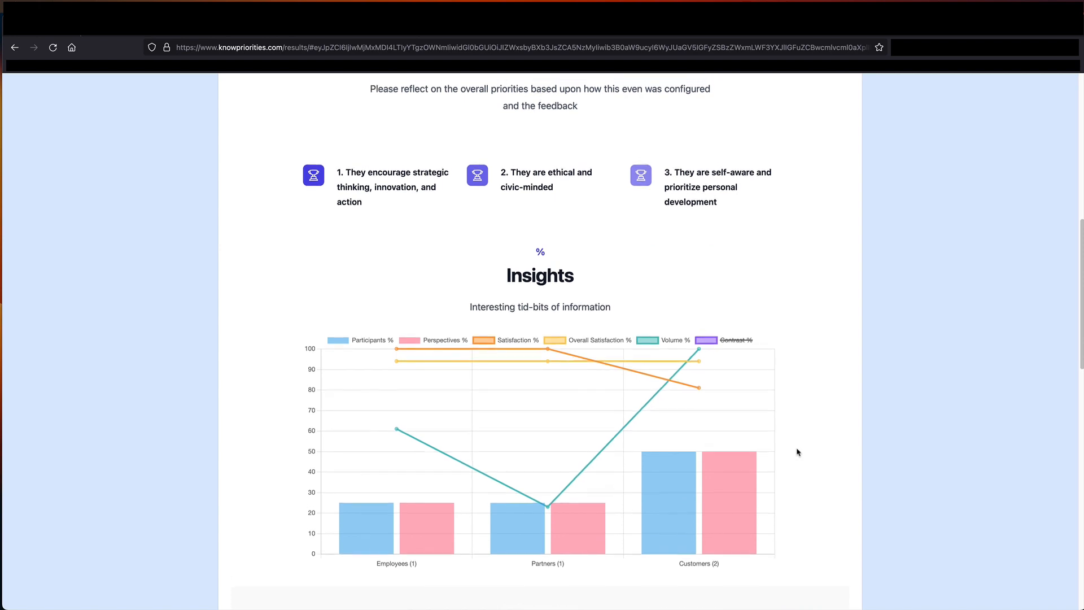
{"action": "scroll", "coordinate": [798, 452], "scroll_direction": "up", "scroll_amount": 1}
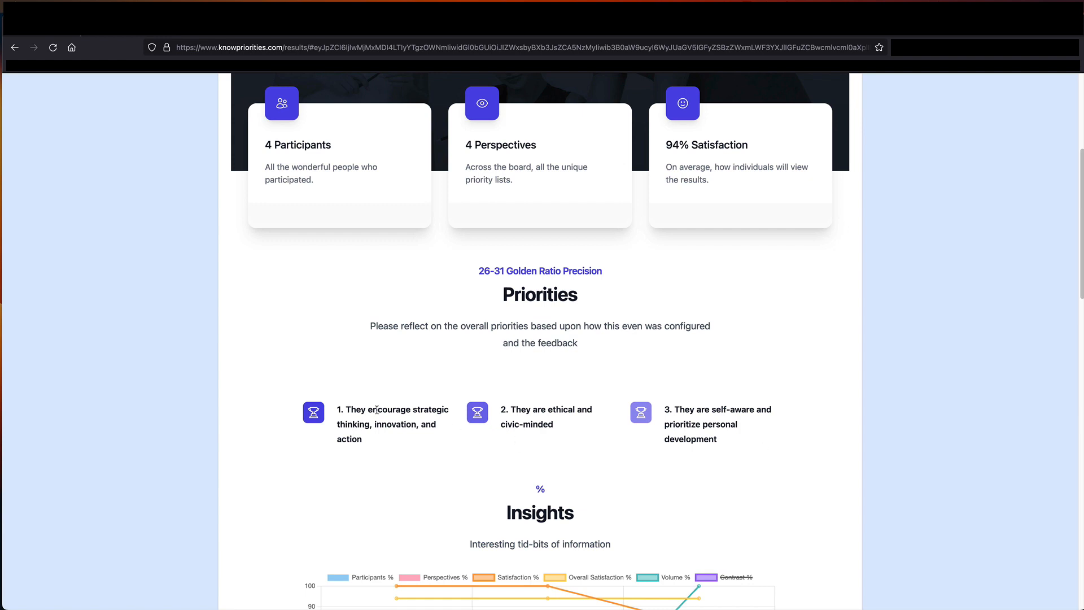
{"action": "left_click_drag", "start_coordinate": [341, 409], "coordinate": [392, 425]}
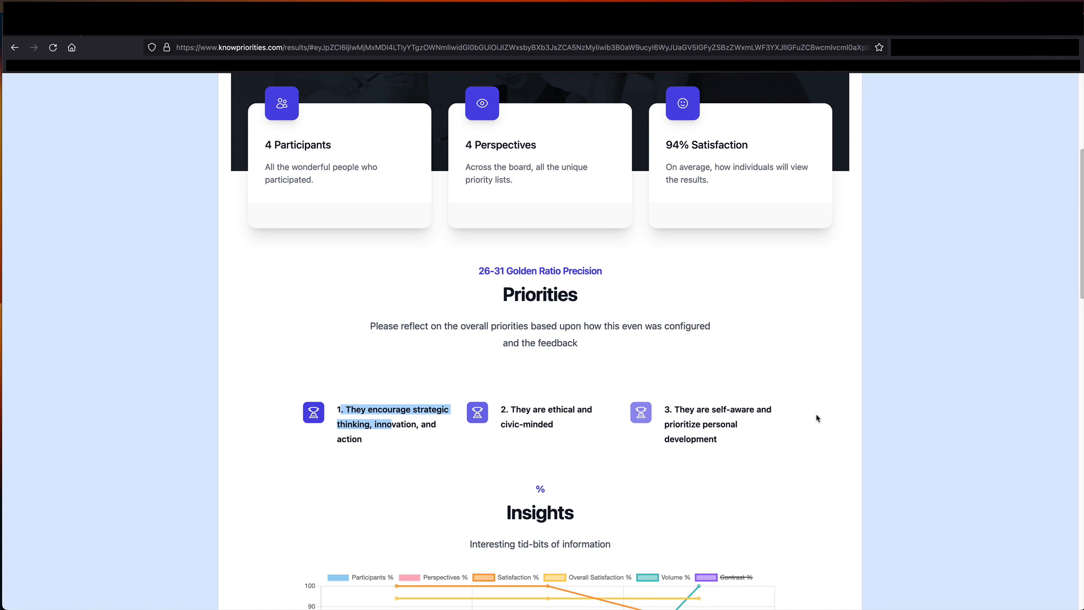
{"action": "left_click", "coordinate": [665, 337]}
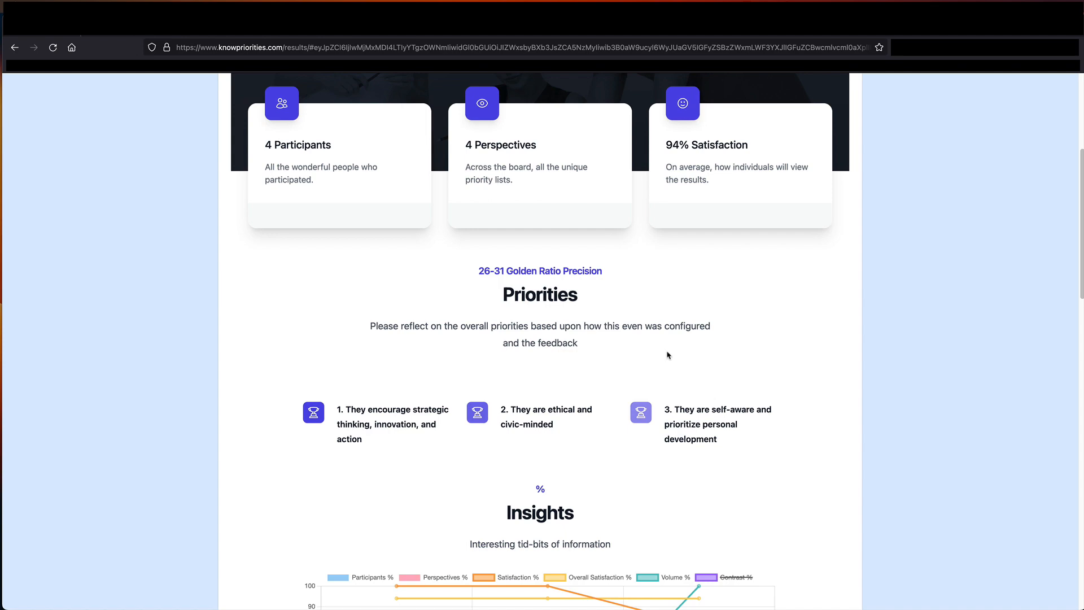
Open a new session form from the home page, enable Custom Timeframe to review the available durations, and return to the home page
{"action": "scroll", "coordinate": [668, 353], "scroll_direction": "up", "scroll_amount": 5}
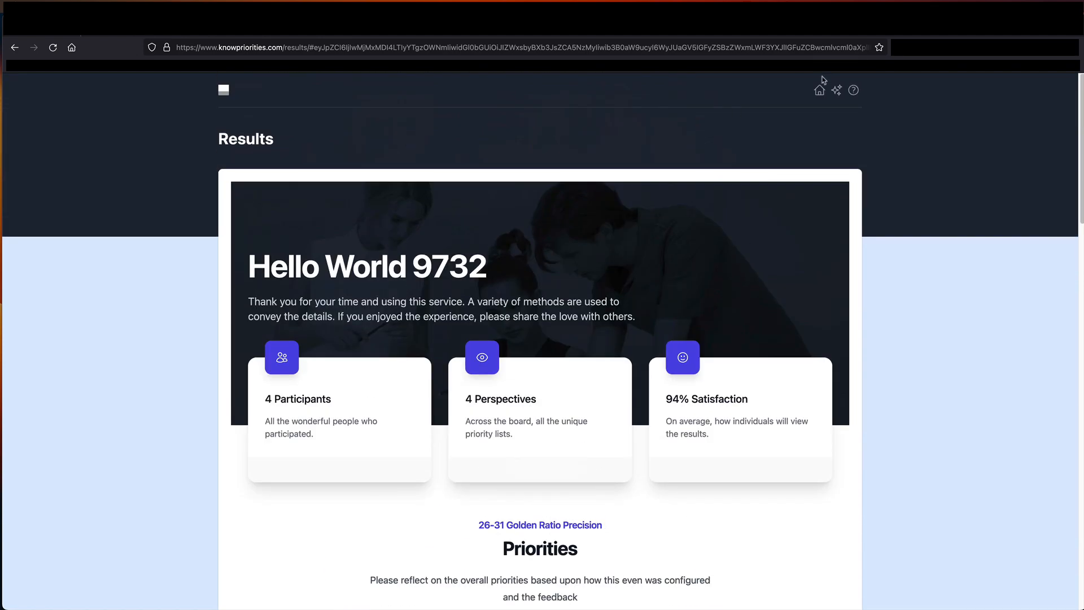
{"action": "left_click", "coordinate": [820, 92]}
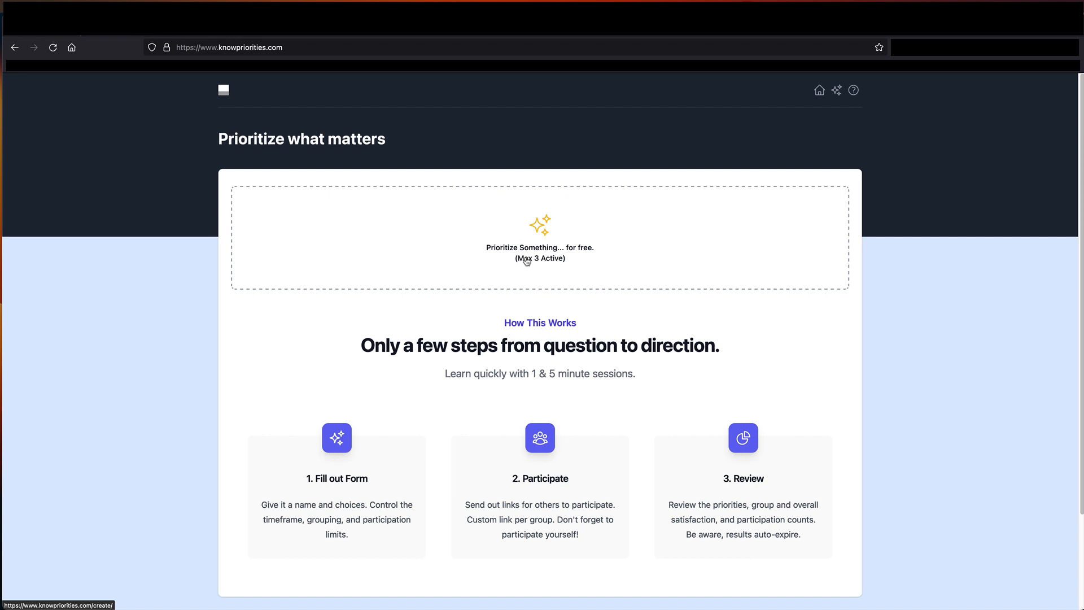
{"action": "left_click", "coordinate": [549, 266]}
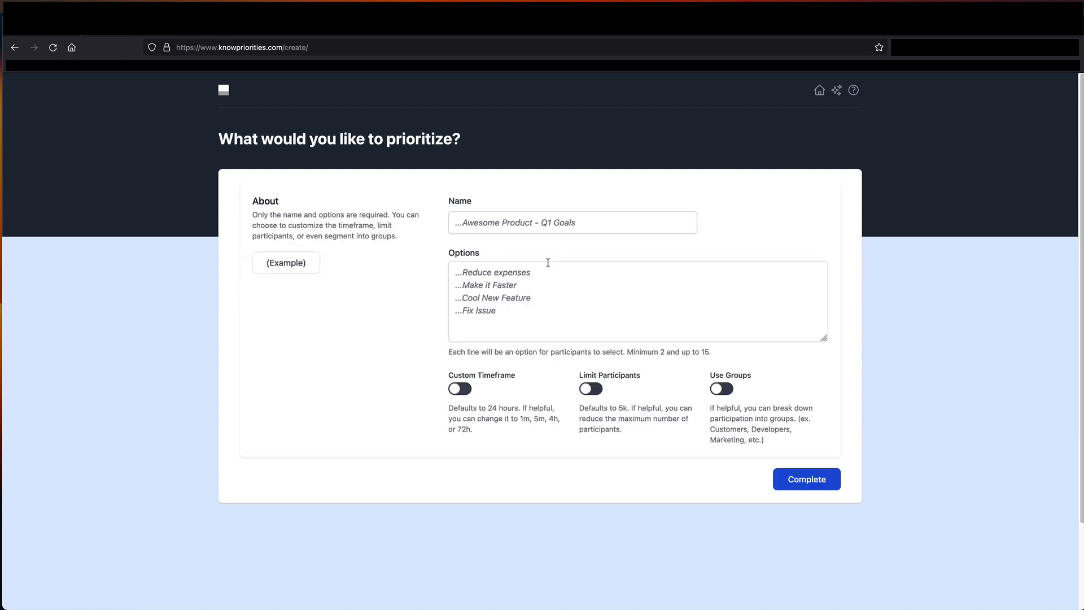
{"action": "left_click", "coordinate": [474, 390]}
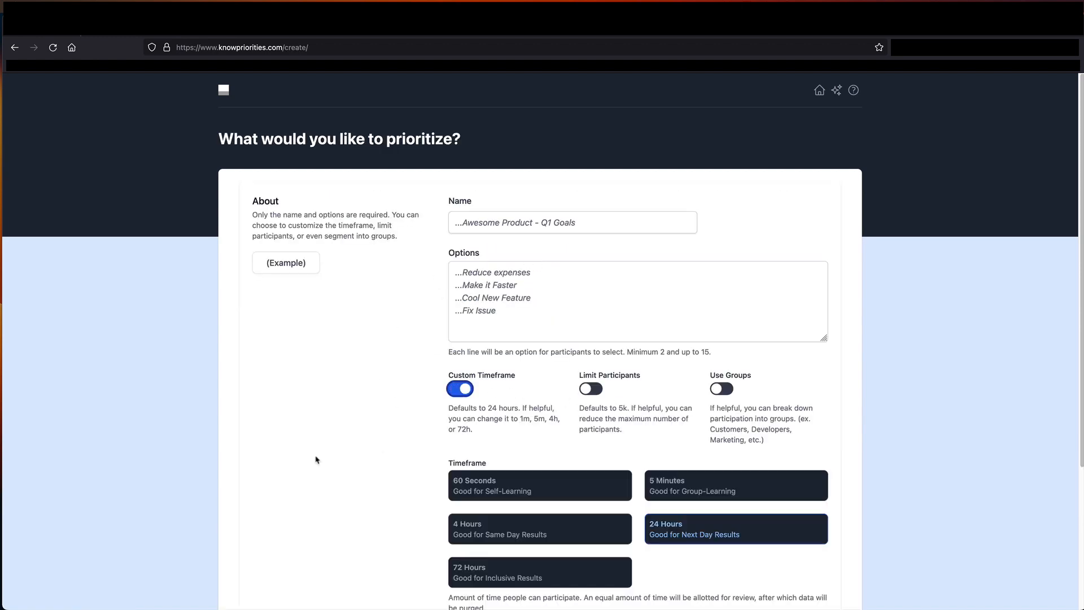
{"action": "scroll", "coordinate": [417, 443], "scroll_direction": "down", "scroll_amount": 2}
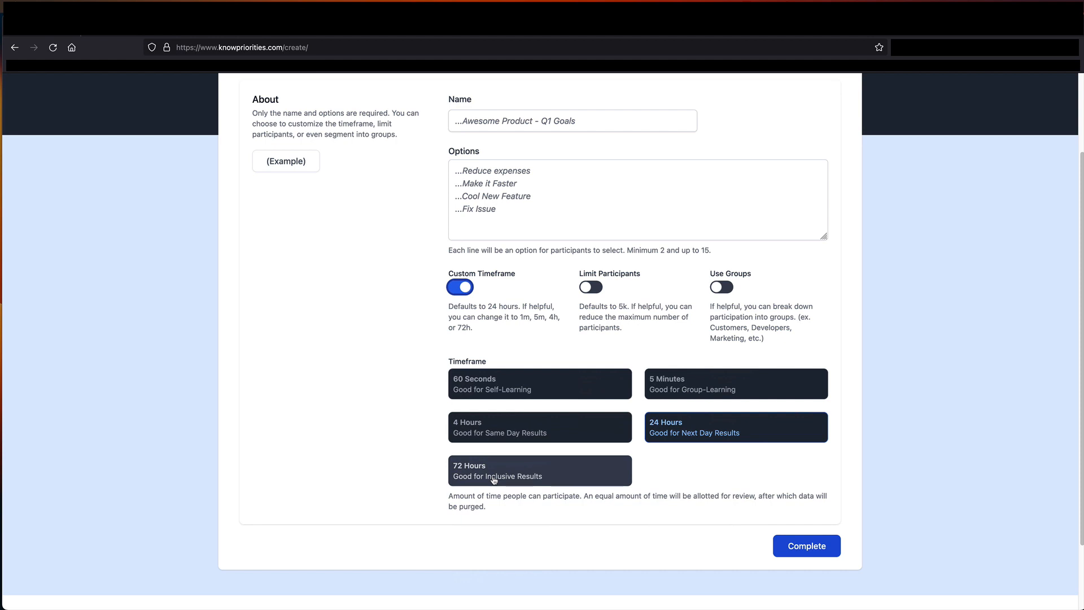
{"action": "scroll", "coordinate": [358, 432], "scroll_direction": "up", "scroll_amount": 2}
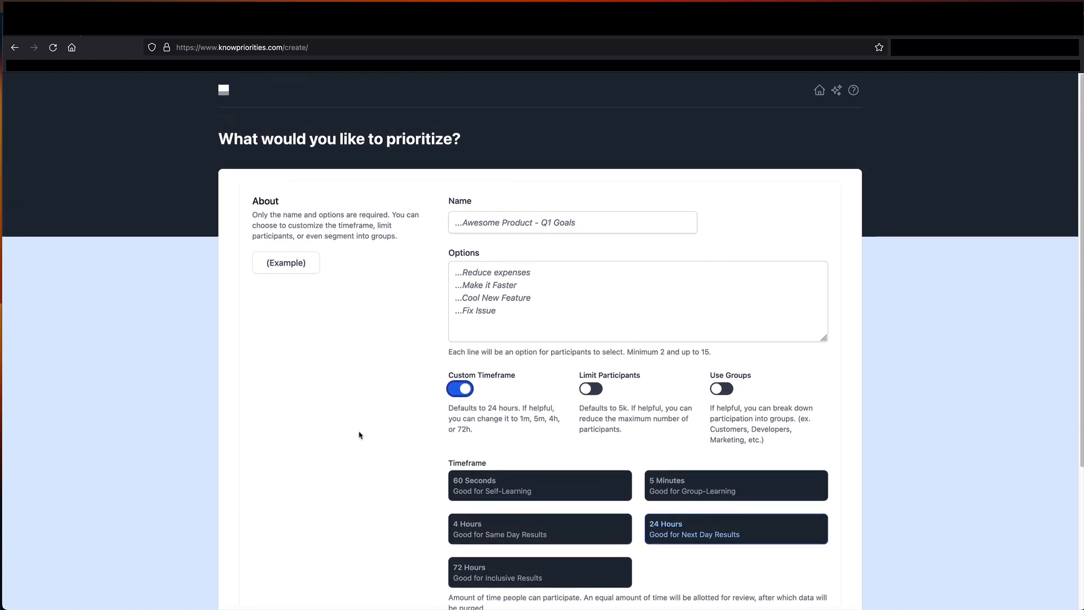
{"action": "left_click", "coordinate": [819, 90]}
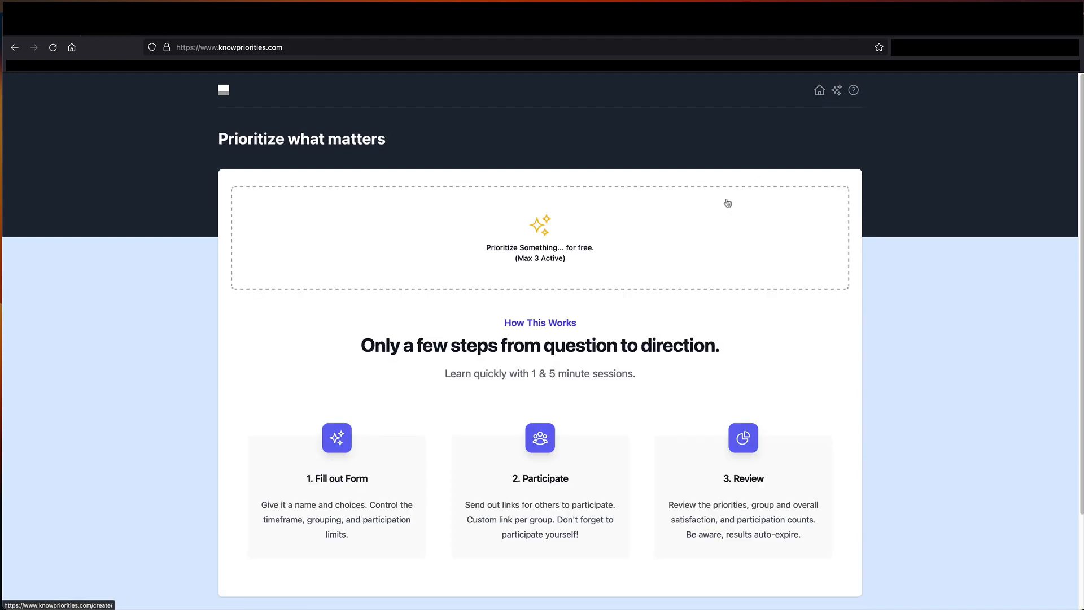